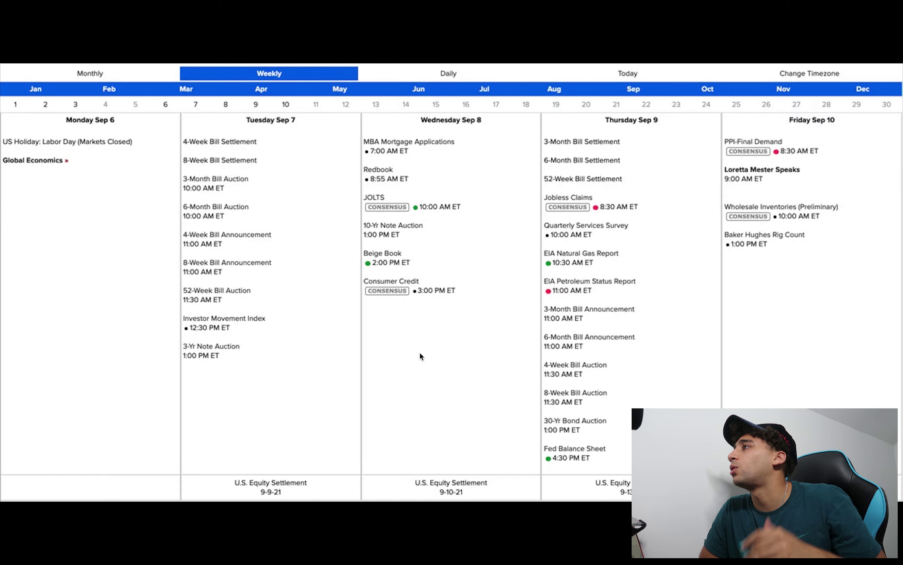
Step: Switch from the economic and earnings calendars to thinkorswim and set the Amazon chart to the 5-day, 5-minute time frame
{"action": "key", "text": "ctrl+Left"}
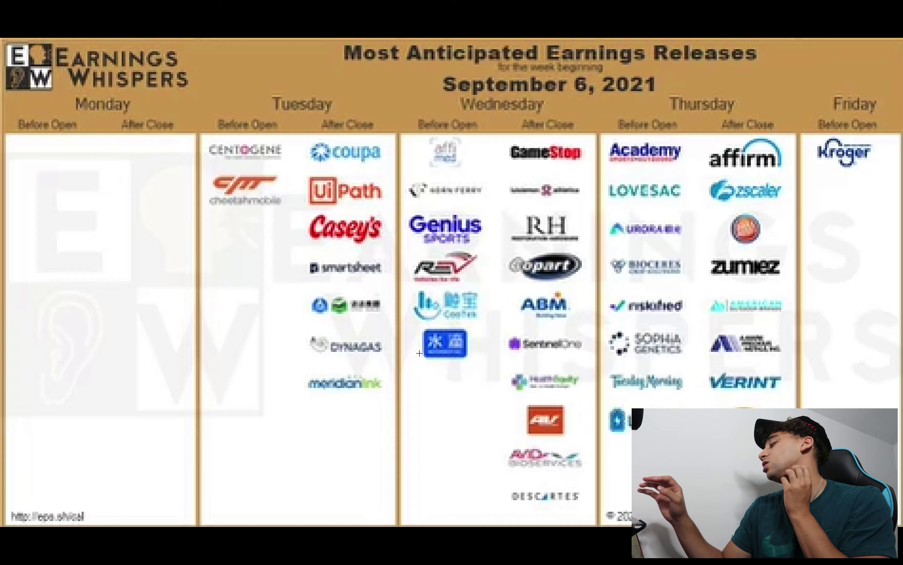
{"action": "key", "text": "Escape"}
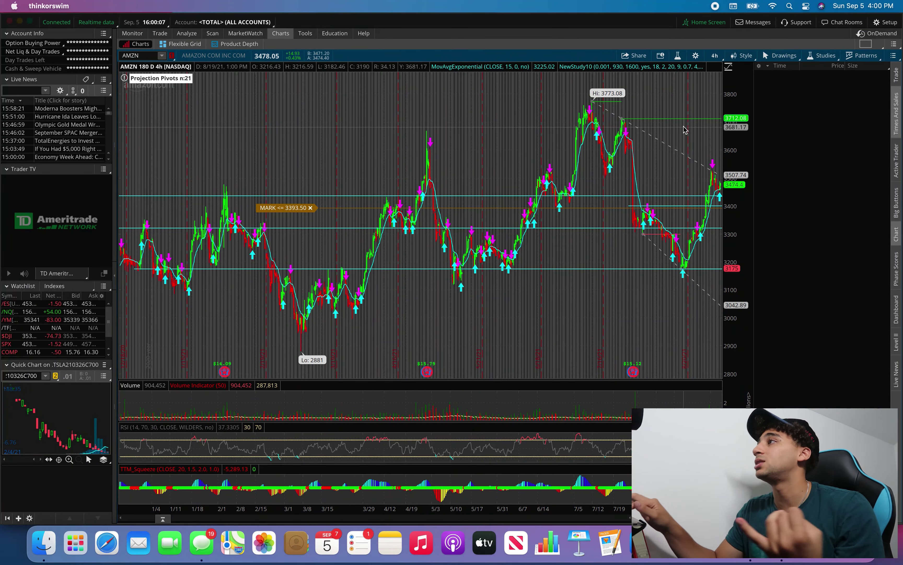
{"action": "left_click", "coordinate": [714, 55]}
{"action": "left_click", "coordinate": [689, 118]}
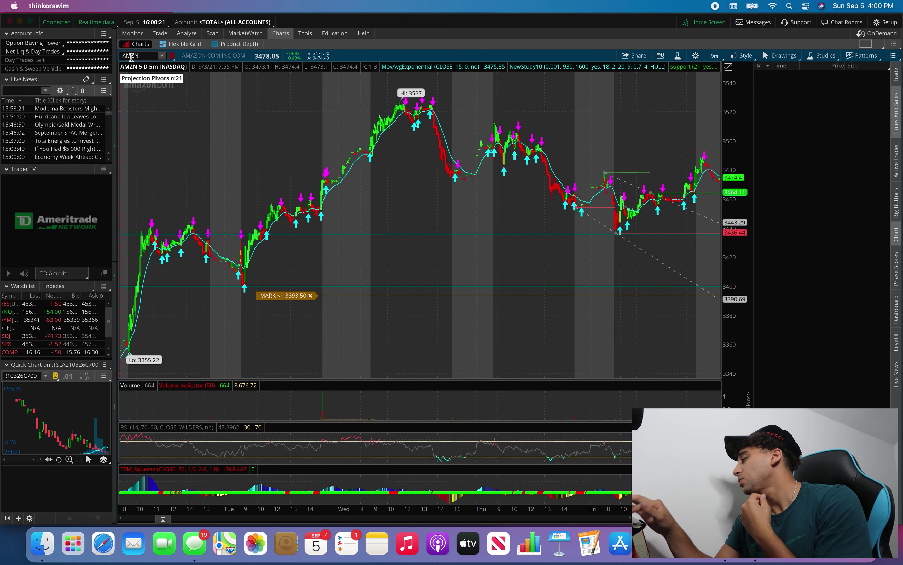
Step: Bring up the five-minute charts for NVDA, ROKU and SHOP in turn
{"action": "type", "text": "A"}
{"action": "key", "text": "Return"}
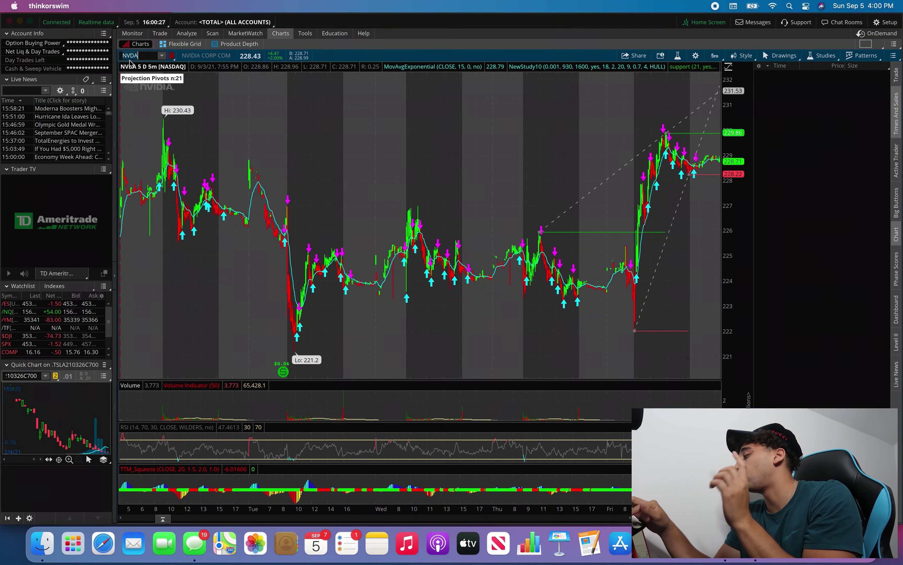
{"action": "type", "text": "ROKU"}
{"action": "key", "text": "Return"}
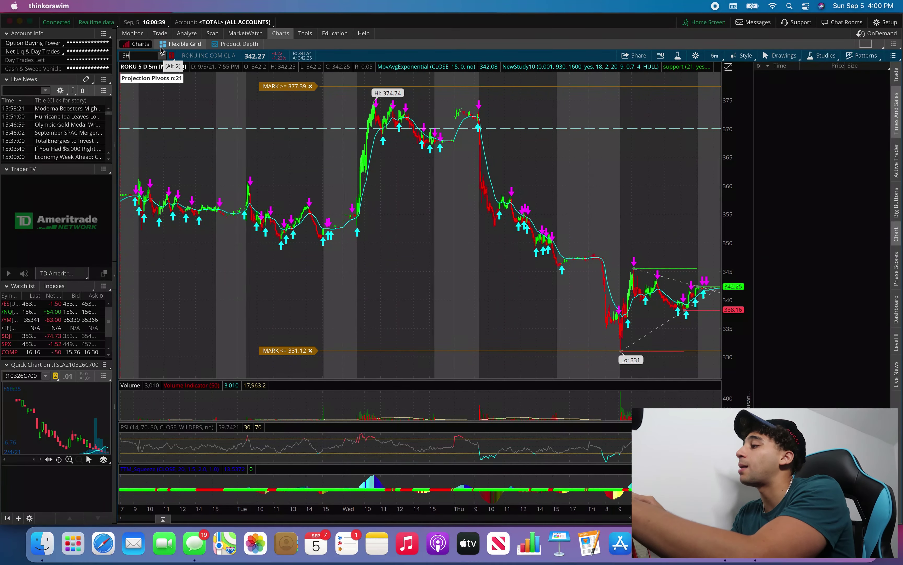
{"action": "key", "text": "Return"}
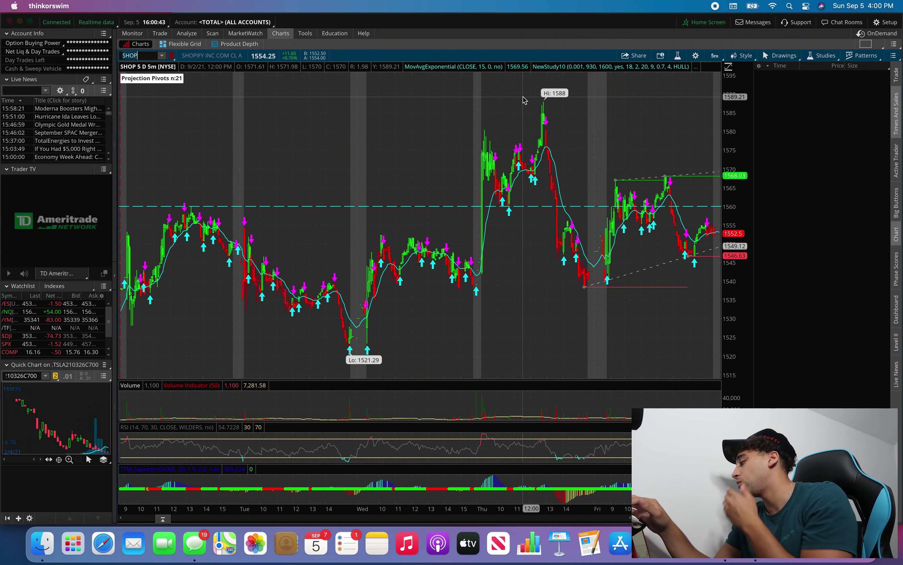
Step: Display the five-minute chart for FB, followed by the one for BBIG
{"action": "left_click", "coordinate": [148, 54]}
{"action": "type", "text": "FB"}
{"action": "key", "text": "Return"}
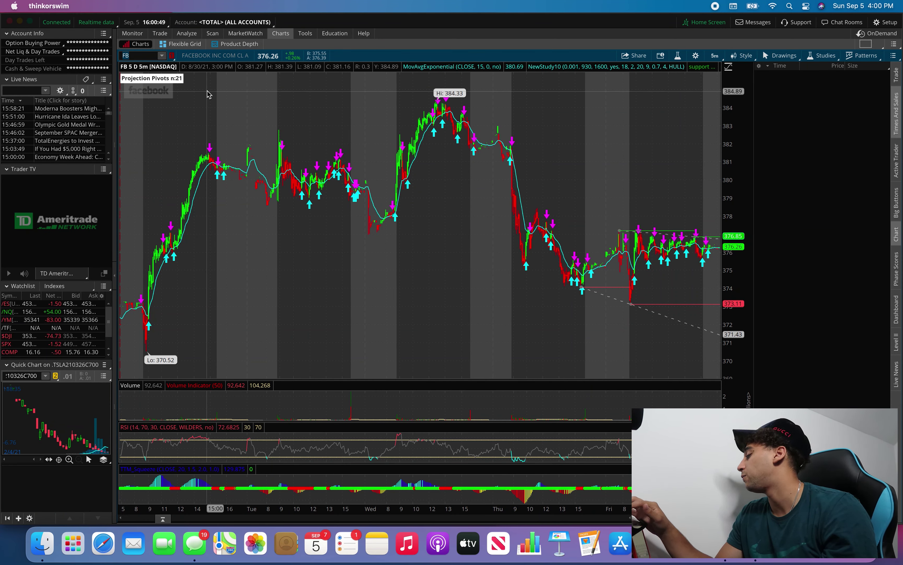
{"action": "key", "text": "BackSpace"}
{"action": "key", "text": "BackSpace"}
{"action": "type", "text": "BB"}
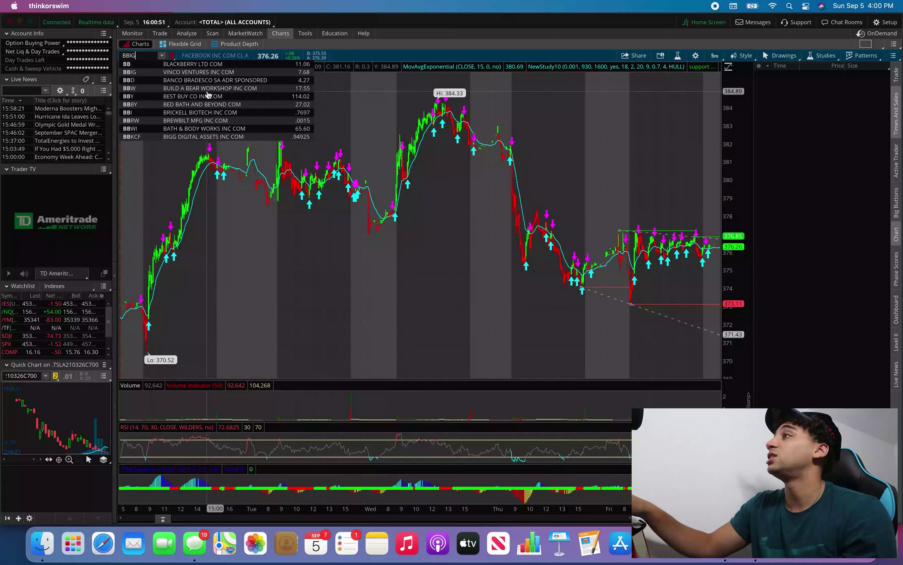
{"action": "type", "text": "IG"}
{"action": "key", "text": "Return"}
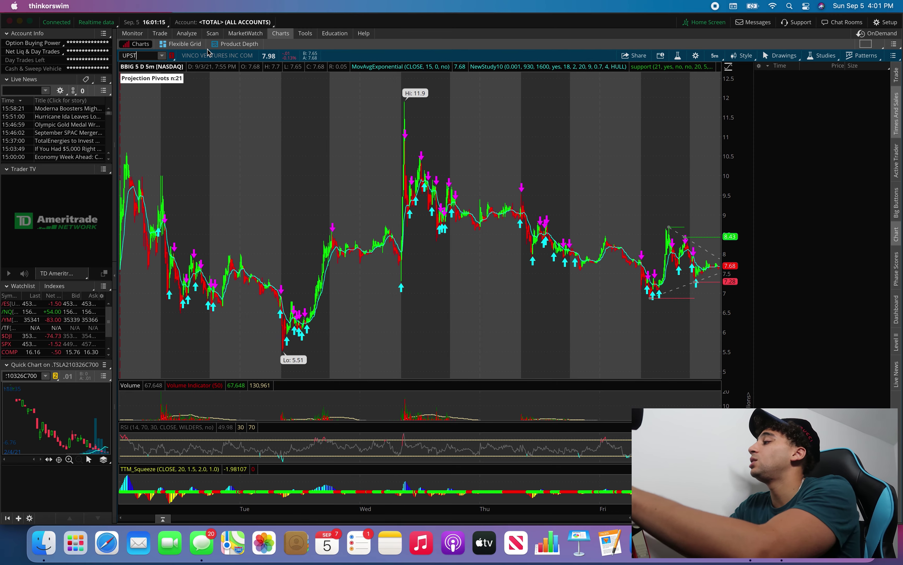
Step: Go through the five-minute charts for UPST, GOOGL and MRNA one after another
{"action": "key", "text": "Return"}
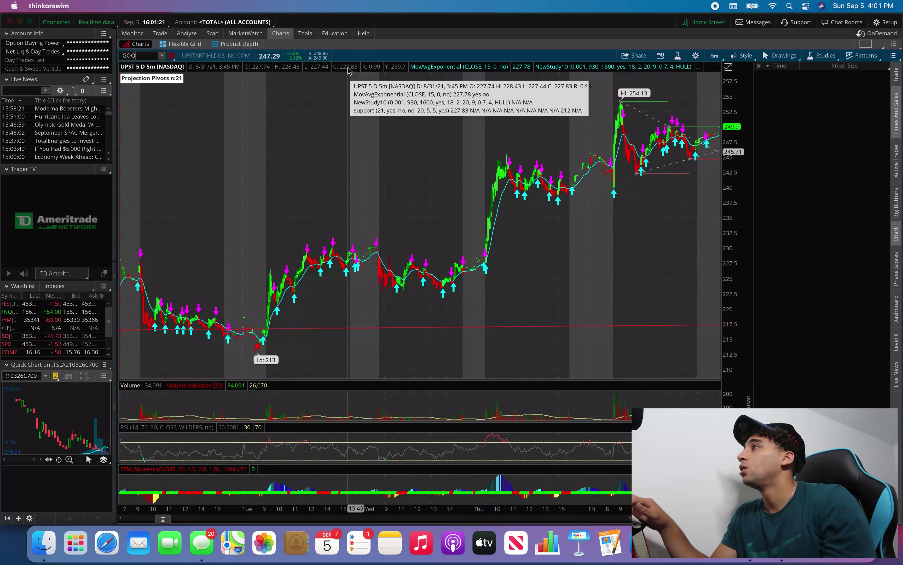
{"action": "type", "text": "GL"}
{"action": "key", "text": "Return"}
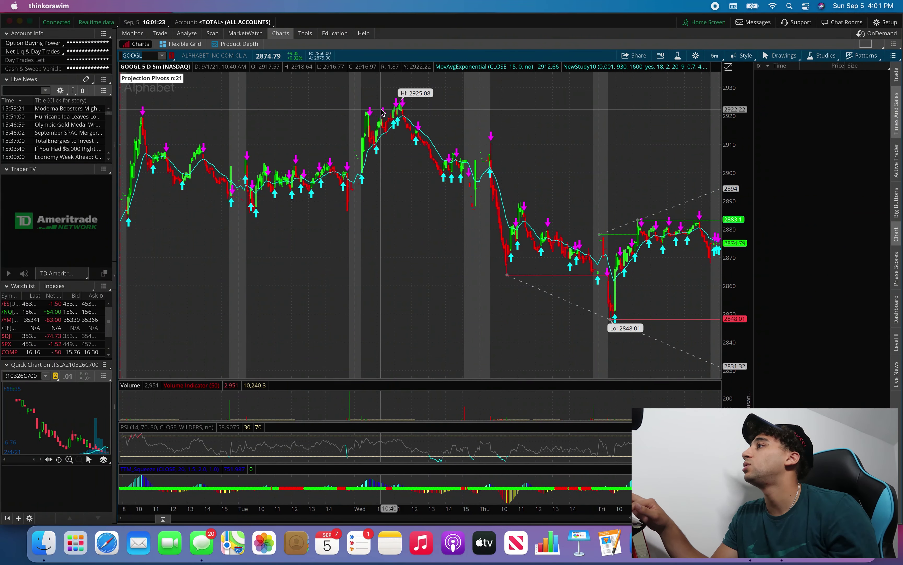
{"action": "left_click", "coordinate": [139, 56]}
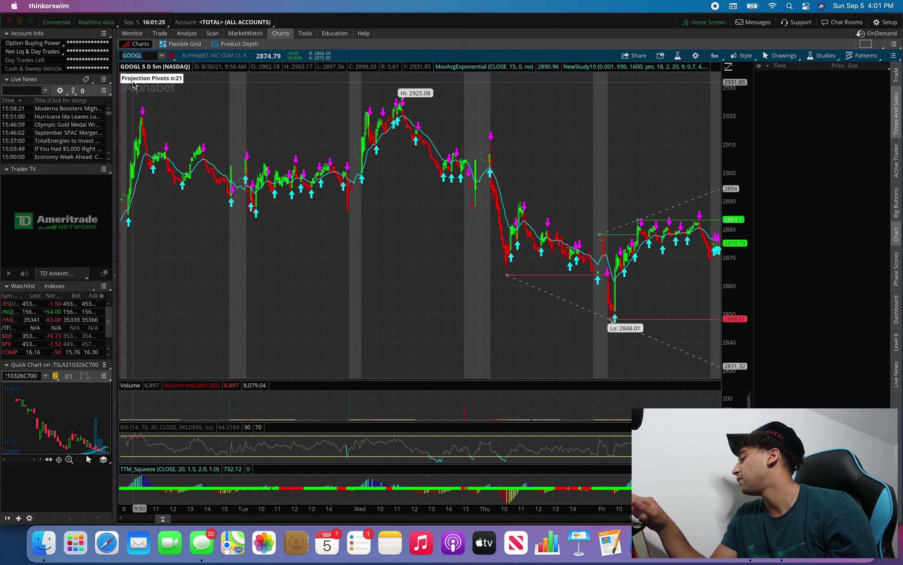
{"action": "type", "text": "MRNA"}
{"action": "key", "text": "Return"}
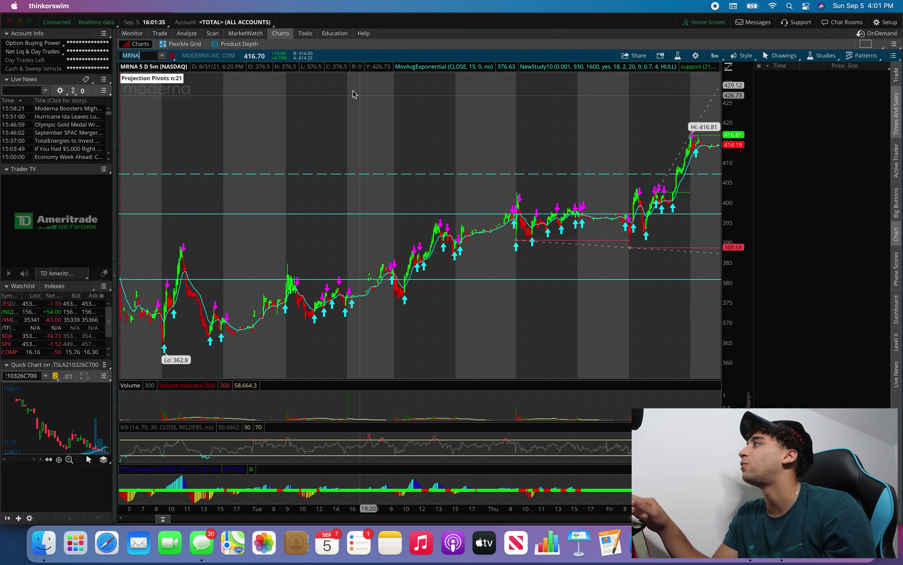
Step: Load the AMZN chart, set it to the 180-day, 4-hour time frame and examine the price action since late May
{"action": "mouse_move", "coordinate": [306, 70]}
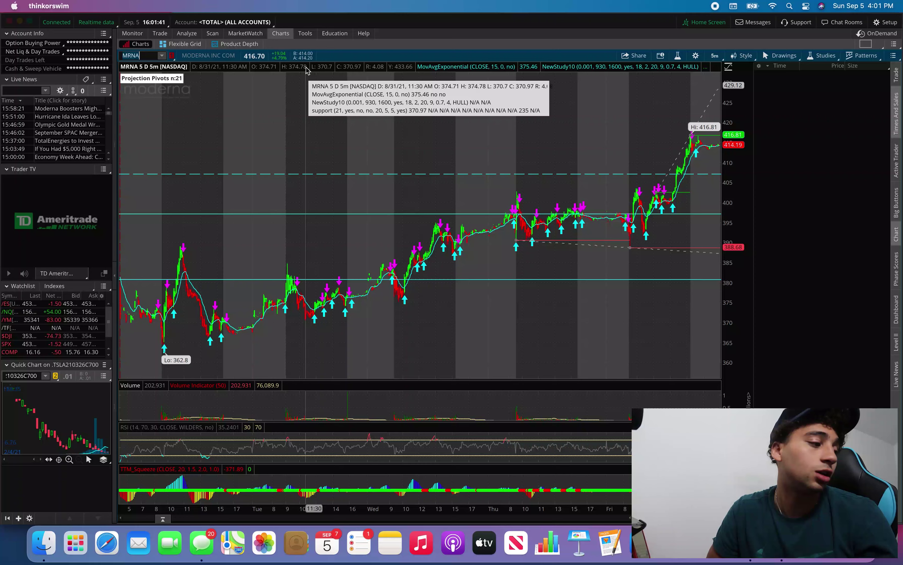
{"action": "type", "text": "AMZ"}
{"action": "key", "text": "Return"}
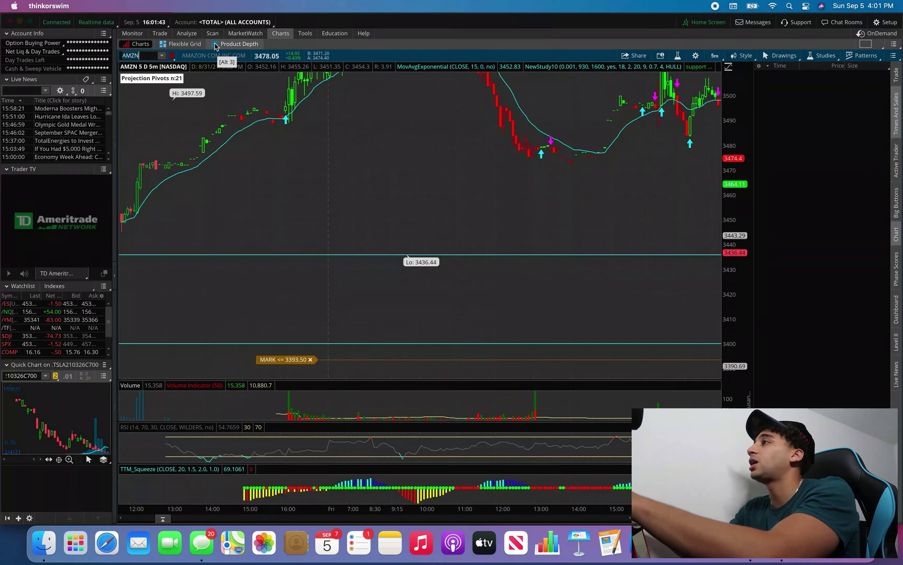
{"action": "left_click", "coordinate": [714, 55]}
{"action": "left_click", "coordinate": [685, 149]}
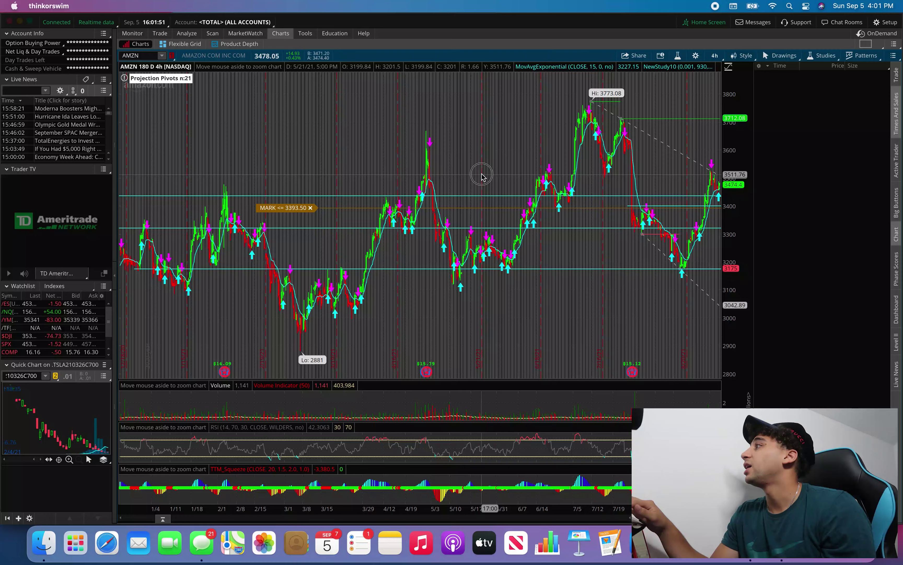
{"action": "left_click_drag", "start_coordinate": [482, 176], "coordinate": [773, 209]}
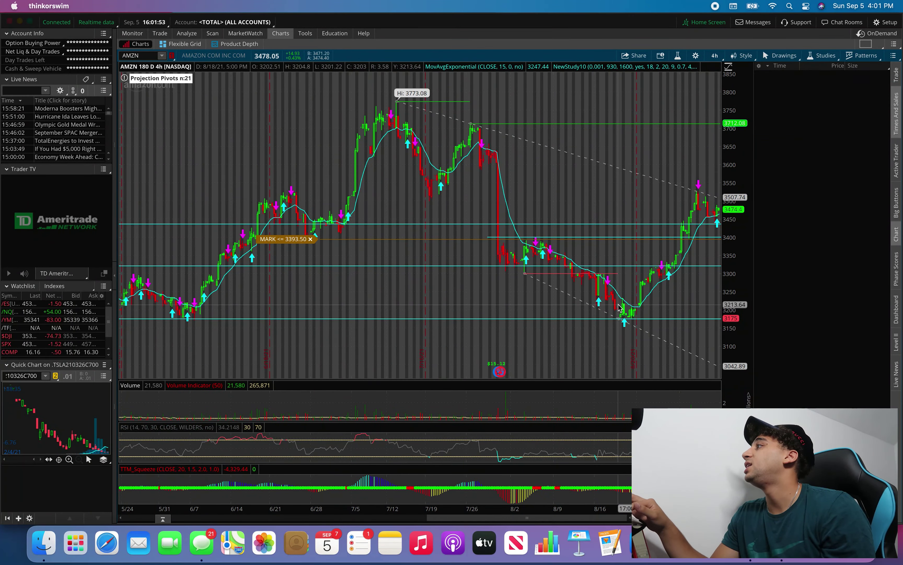
Step: Set the Amazon chart to the 1-year daily time frame and examine the candles from June onward
{"action": "left_click", "coordinate": [715, 55]}
{"action": "left_click", "coordinate": [678, 157]}
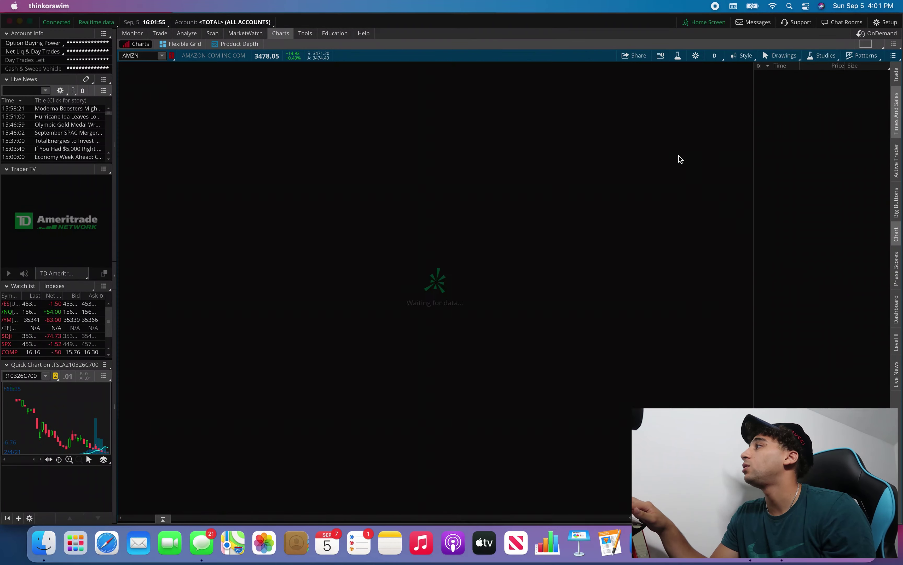
{"action": "left_click_drag", "start_coordinate": [576, 209], "coordinate": [728, 224]}
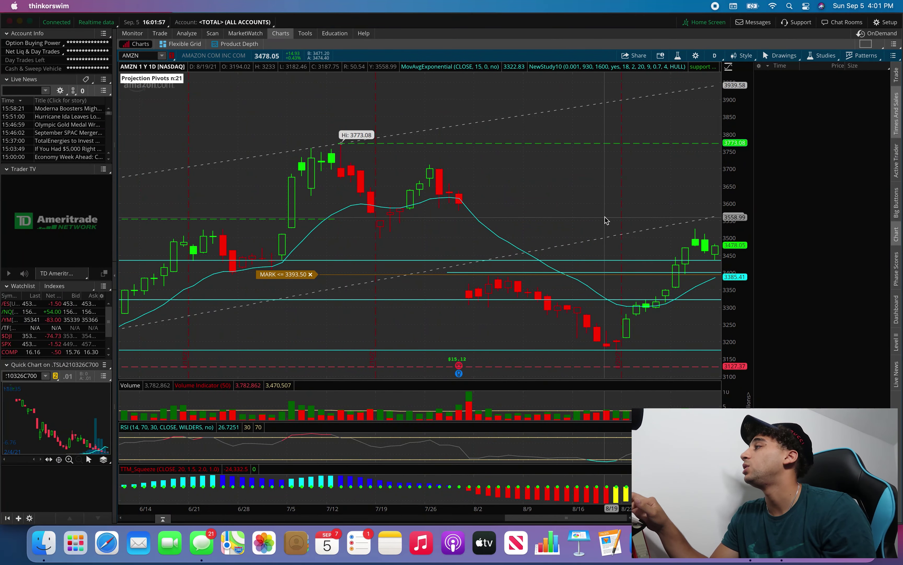
Step: Return the Amazon chart to the 180-day, 4-hour time frame and review its support and resistance levels since June
{"action": "left_click", "coordinate": [714, 56]}
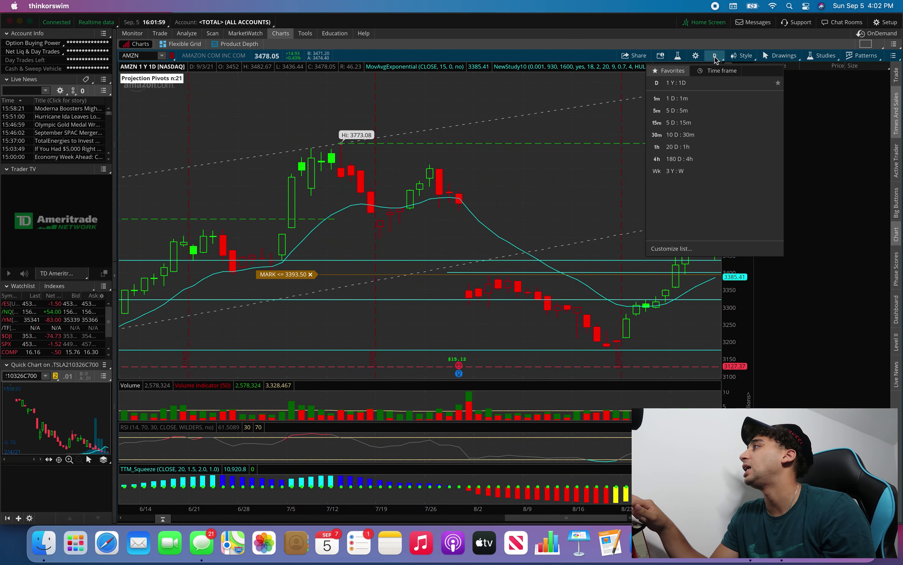
{"action": "left_click", "coordinate": [686, 159]}
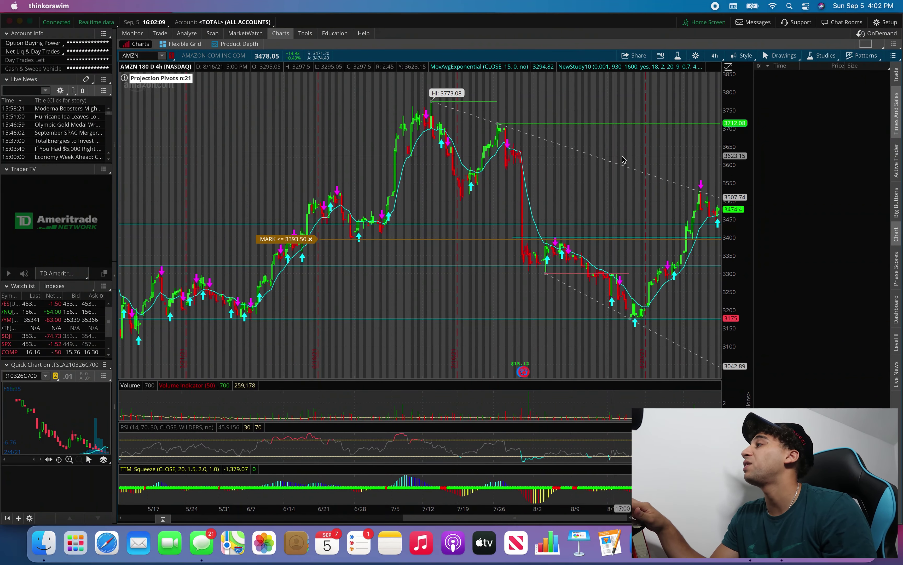
{"action": "left_click_drag", "start_coordinate": [216, 219], "coordinate": [759, 214]}
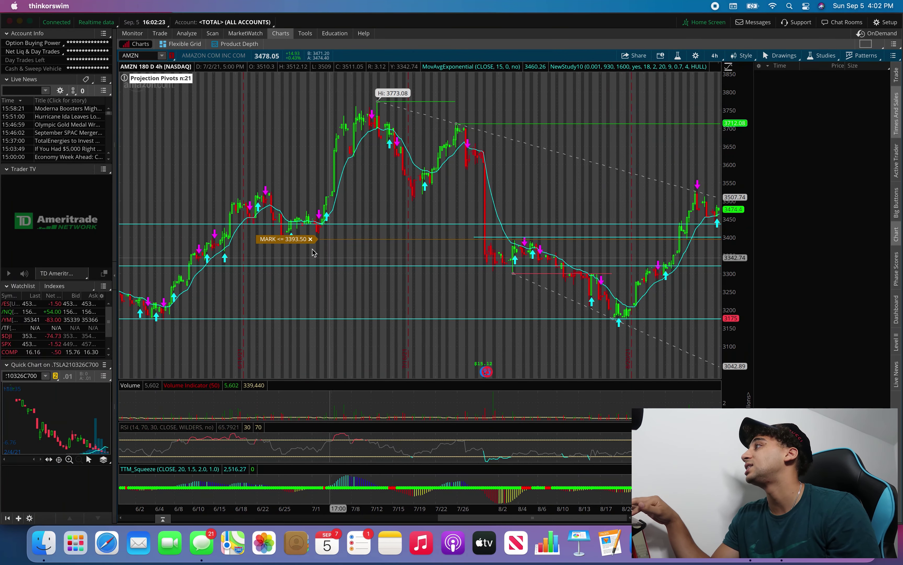
Step: Load the TSLA chart in the 4-hour time frame and examine its price levels and trendlines from late July onward
{"action": "left_click", "coordinate": [145, 55]}
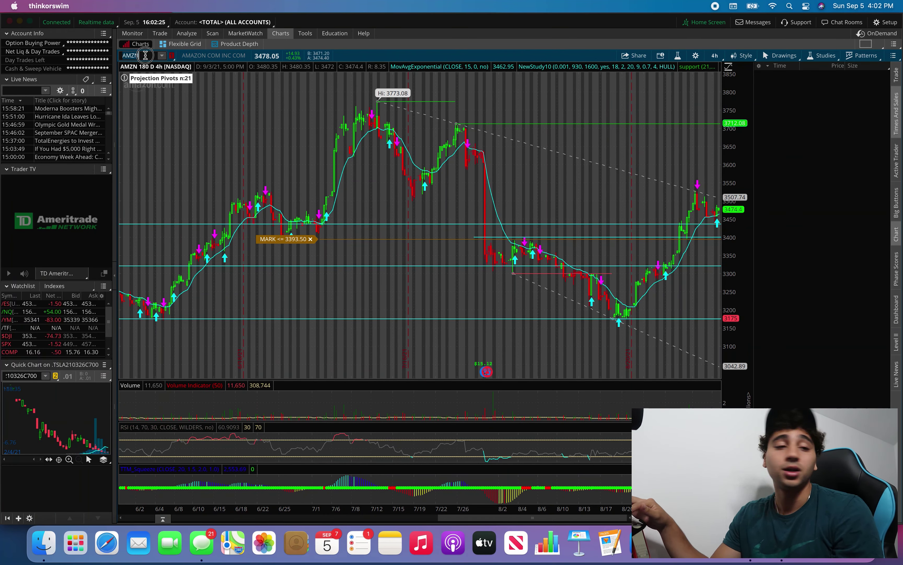
{"action": "type", "text": "TS"}
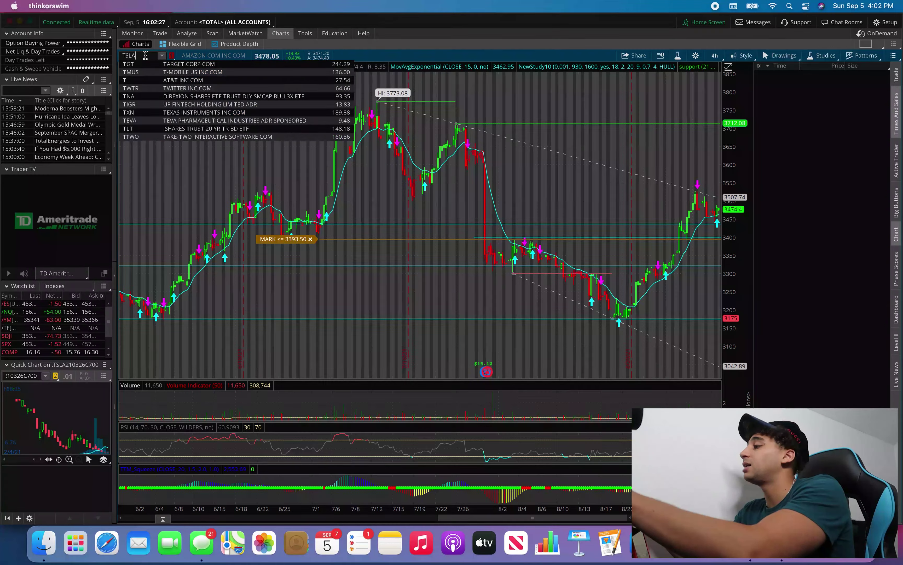
{"action": "type", "text": "LA"}
{"action": "key", "text": "Return"}
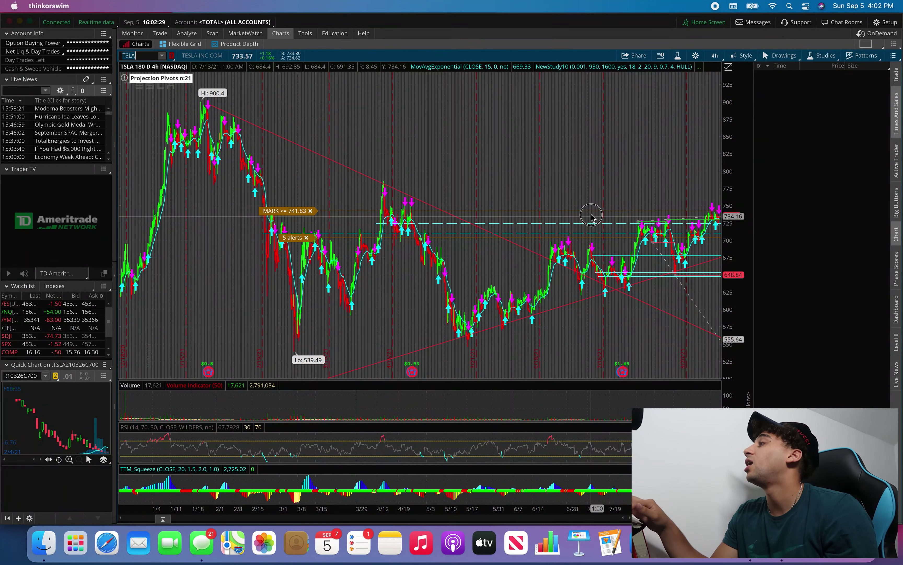
{"action": "left_click_drag", "start_coordinate": [591, 216], "coordinate": [718, 216]}
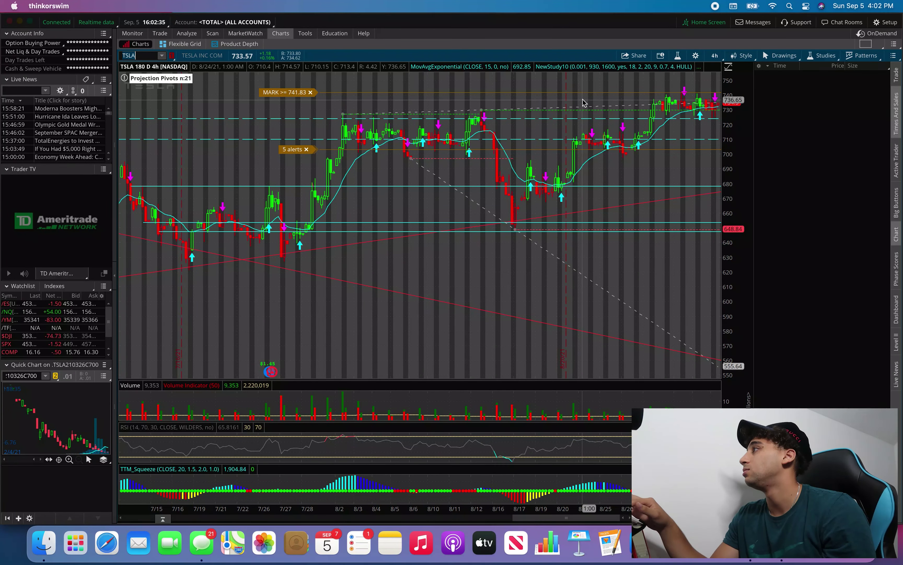
{"action": "scroll", "coordinate": [551, 99], "scroll_direction": "down", "scroll_amount": 5}
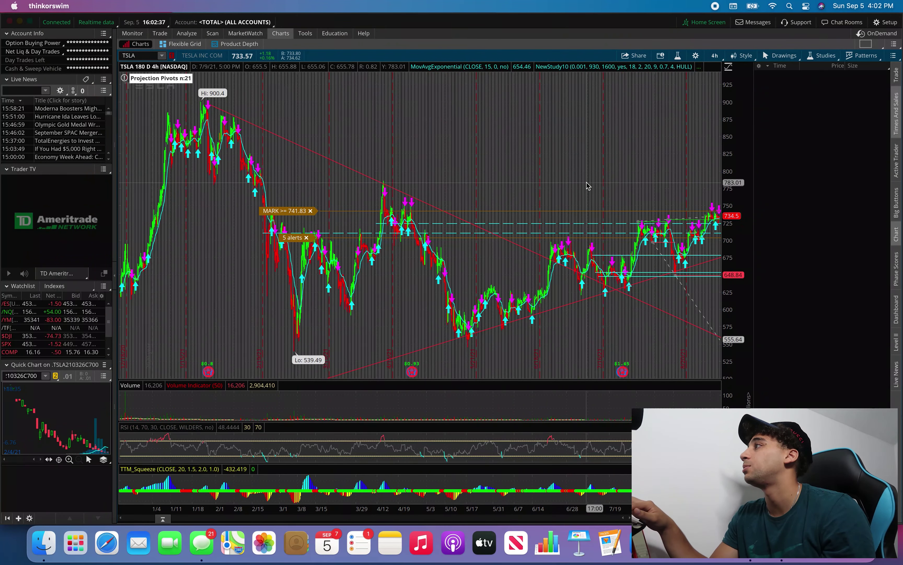
{"action": "left_click_drag", "start_coordinate": [591, 179], "coordinate": [869, 201]}
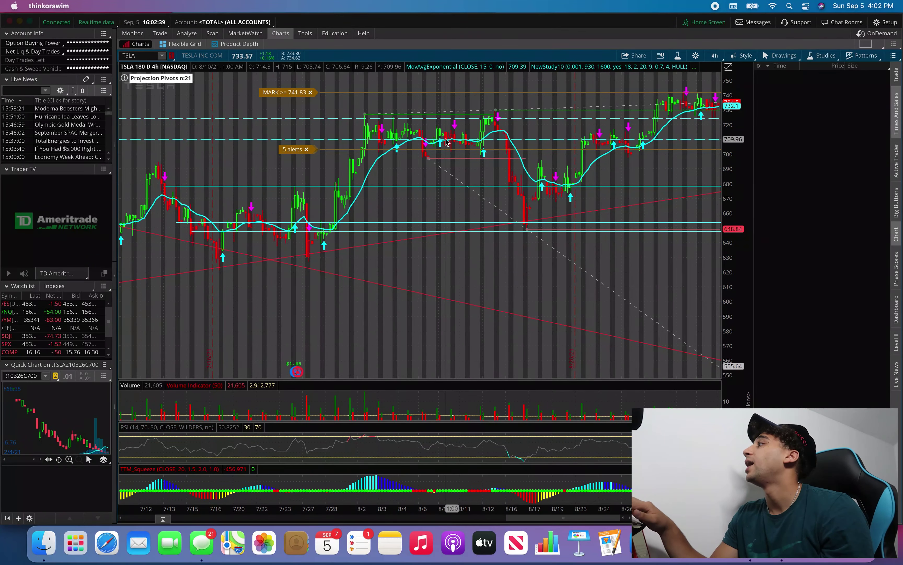
{"action": "left_click_drag", "start_coordinate": [347, 180], "coordinate": [810, 153]}
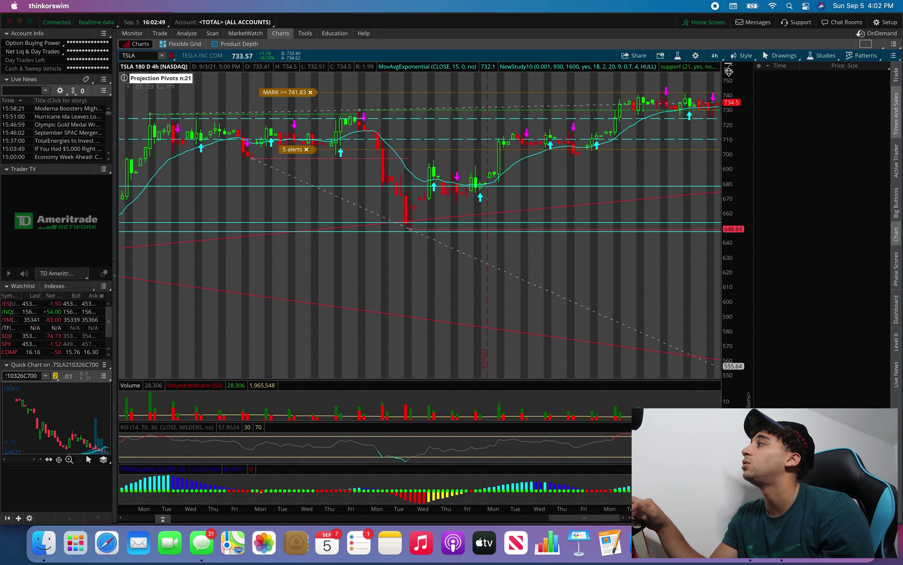
Step: Set the Tesla chart to the 20-day, 1-hour time frame and examine the most recent two weeks
{"action": "left_click", "coordinate": [714, 55]}
{"action": "left_click", "coordinate": [697, 147]}
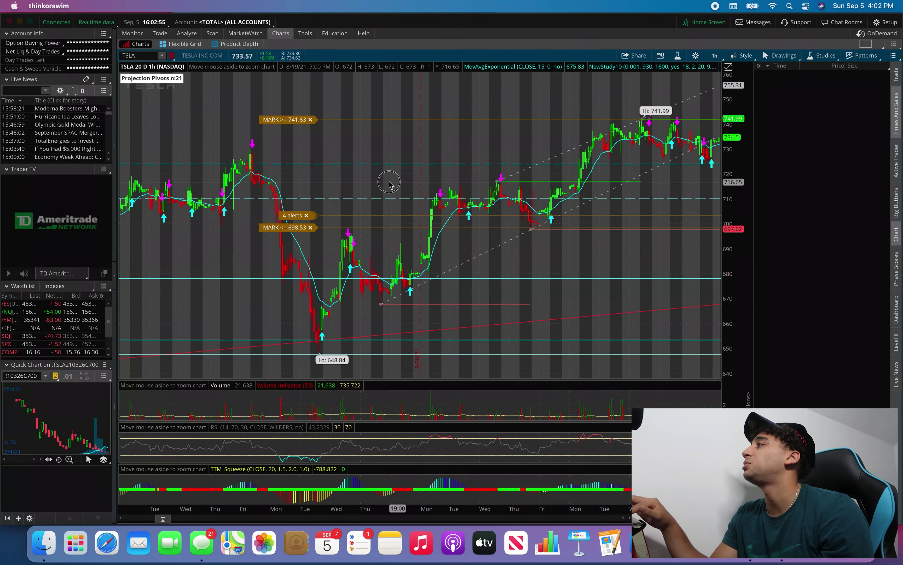
{"action": "left_click_drag", "start_coordinate": [389, 182], "coordinate": [769, 193]}
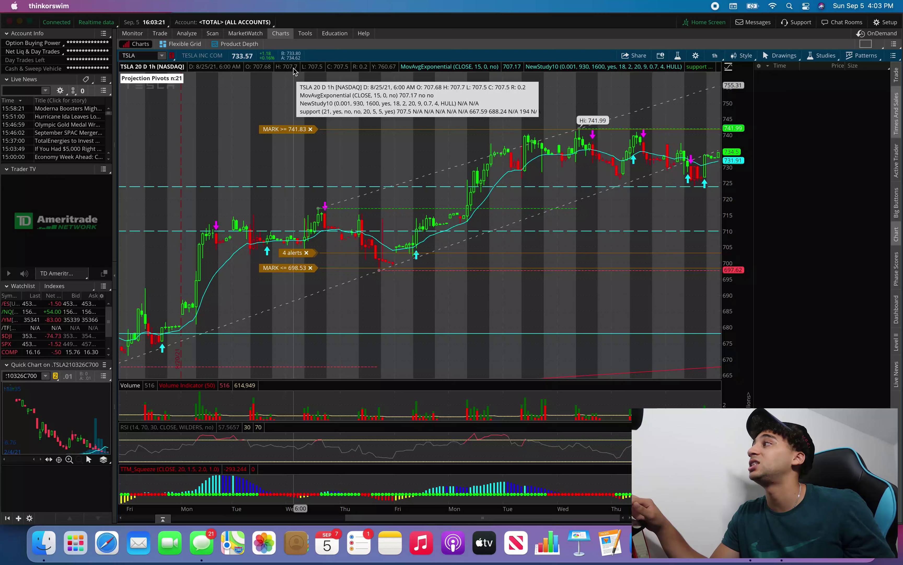
Step: Load the ROKU chart and set it to the 180-day, 4-hour time frame
{"action": "left_click", "coordinate": [150, 56]}
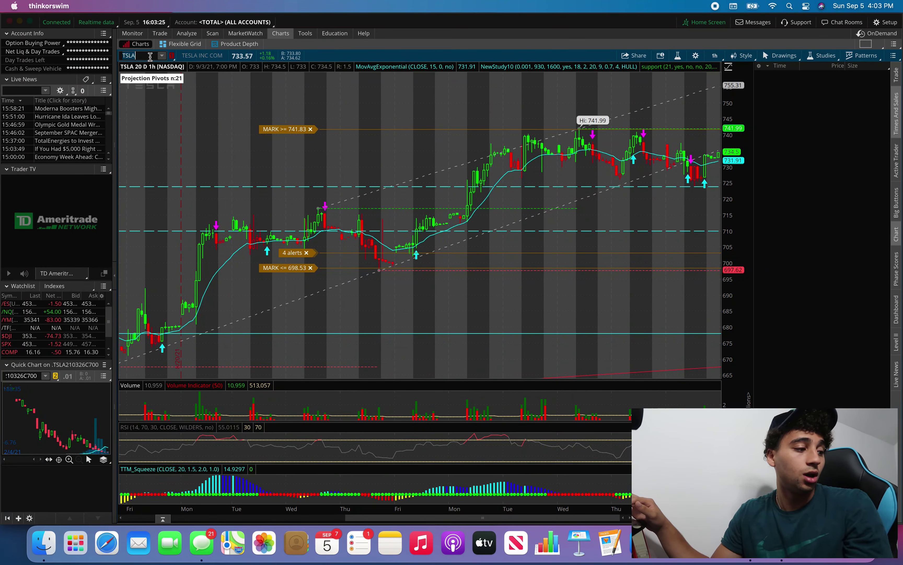
{"action": "key", "text": "BackSpace"}
{"action": "key", "text": "BackSpace"}
{"action": "key", "text": "BackSpace"}
{"action": "key", "text": "BackSpace"}
{"action": "type", "text": "ROKU"}
{"action": "key", "text": "Return"}
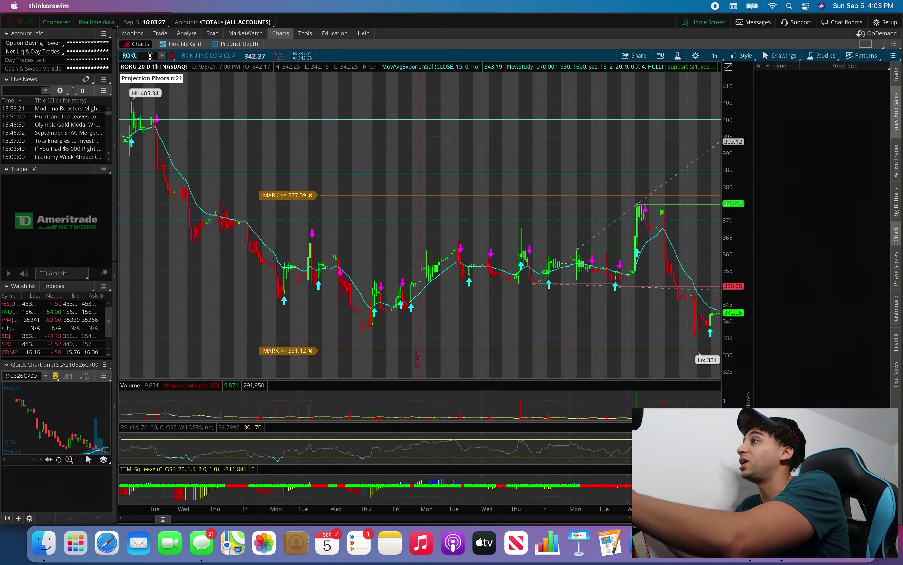
{"action": "left_click", "coordinate": [713, 57]}
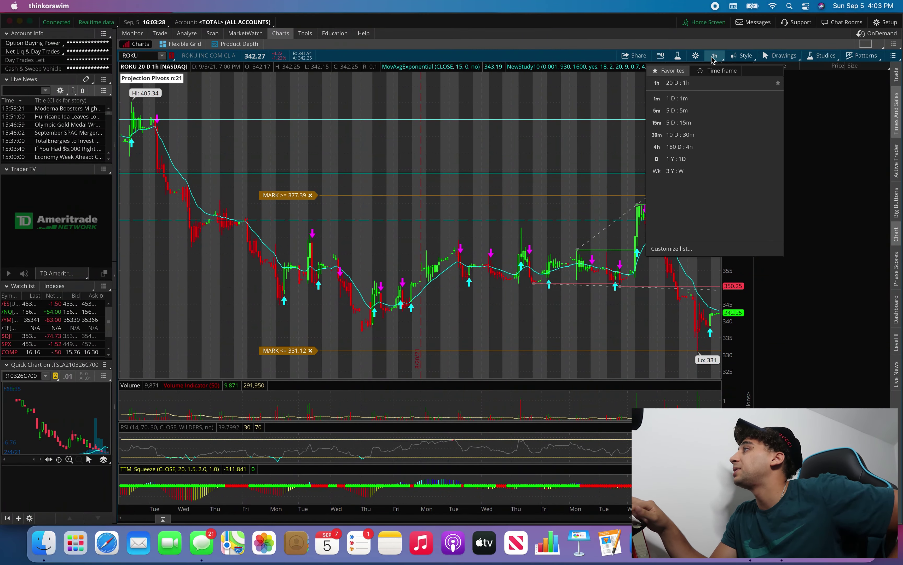
{"action": "left_click", "coordinate": [680, 147]}
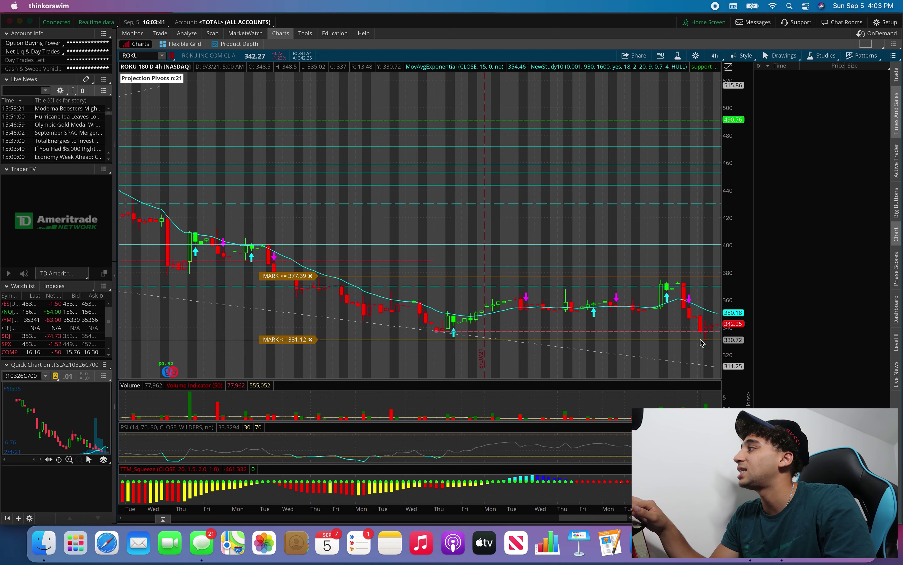
Step: Check the ROKU chart in the 1-day, 1-minute time frame, return to 180-day, 4-hour, and examine its levels from mid-July onward
{"action": "left_click", "coordinate": [714, 56]}
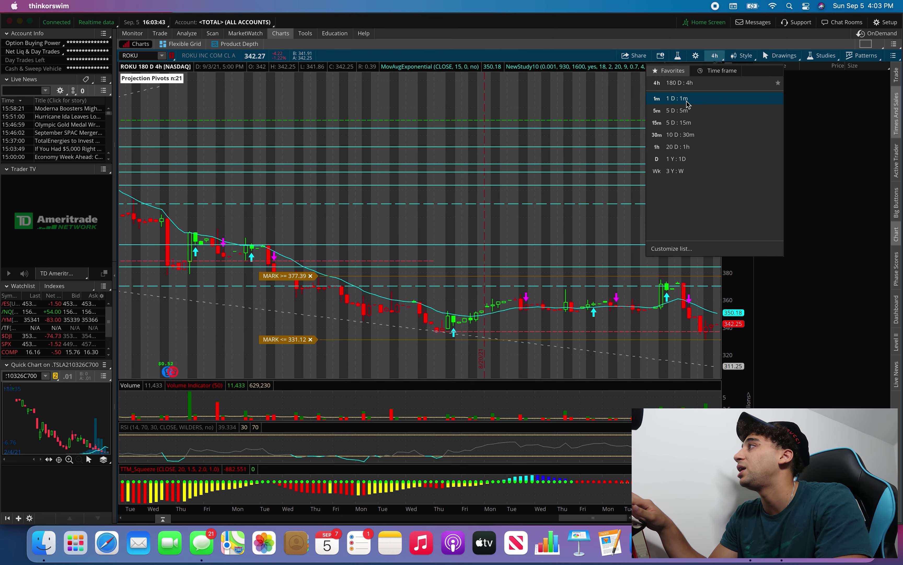
{"action": "left_click", "coordinate": [677, 98]}
{"action": "left_click", "coordinate": [717, 56]}
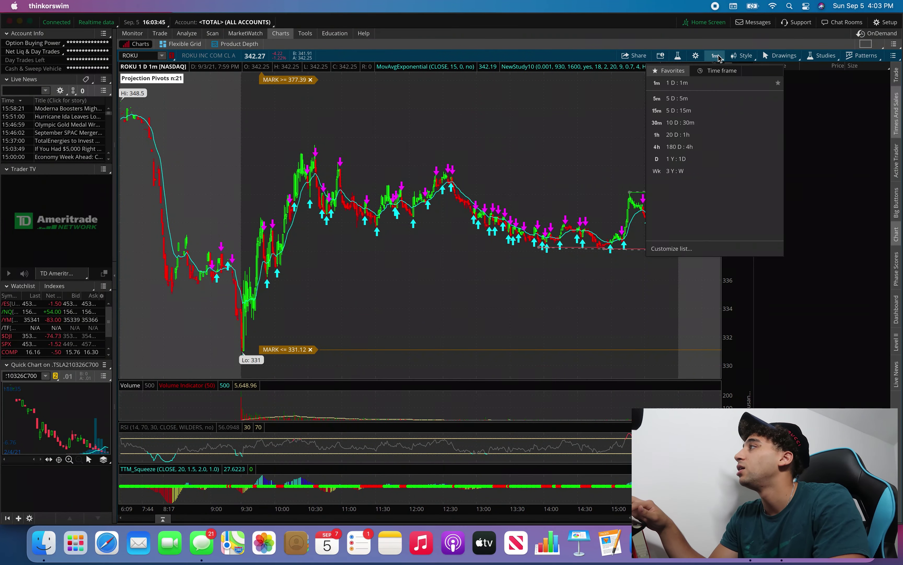
{"action": "left_click", "coordinate": [683, 148]}
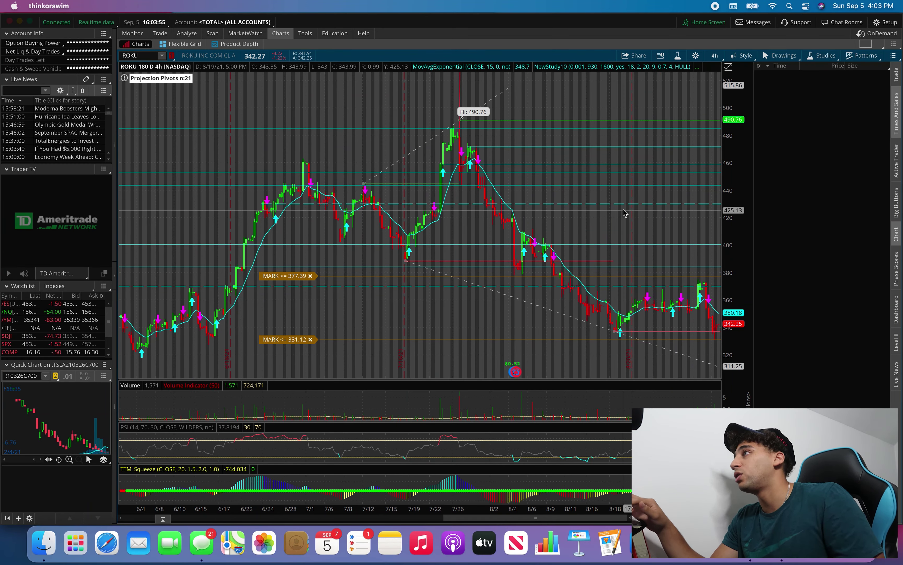
{"action": "mouse_move", "coordinate": [383, 264]}
{"action": "left_mouse_down"}
{"action": "mouse_move", "coordinate": [790, 268]}
{"action": "mouse_move", "coordinate": [780, 266]}
{"action": "left_mouse_up"}
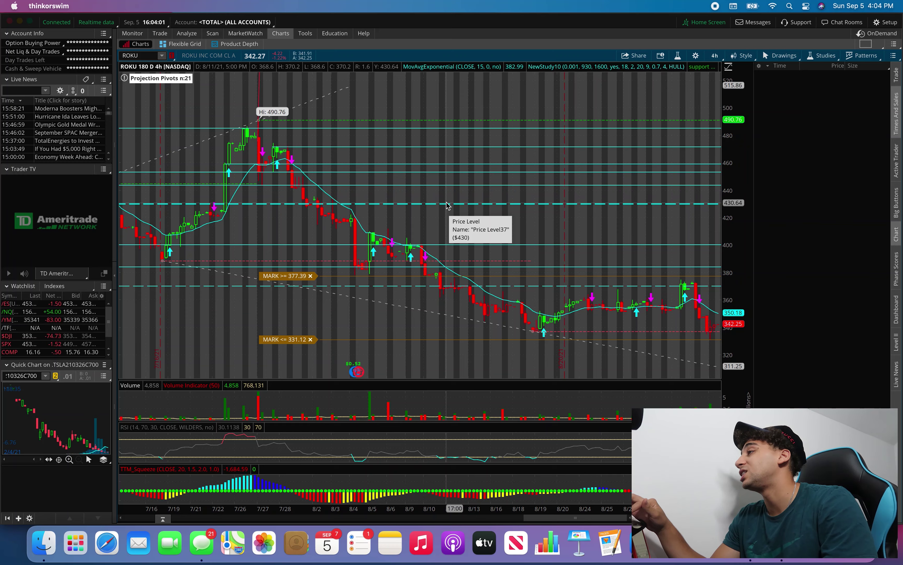
Step: Load the MRNA chart in the 4-hour time frame and examine its price action from late June onward
{"action": "left_click", "coordinate": [148, 53]}
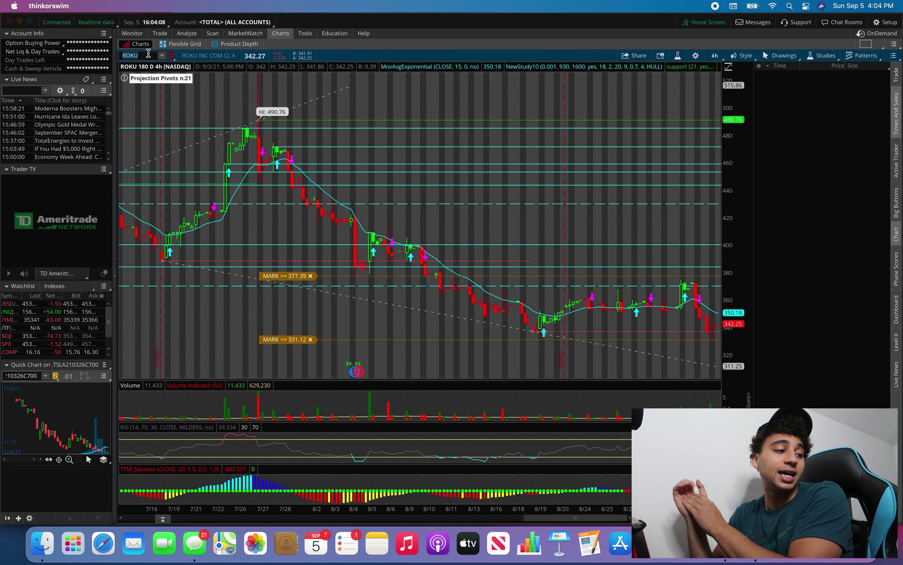
{"action": "key", "text": "Return"}
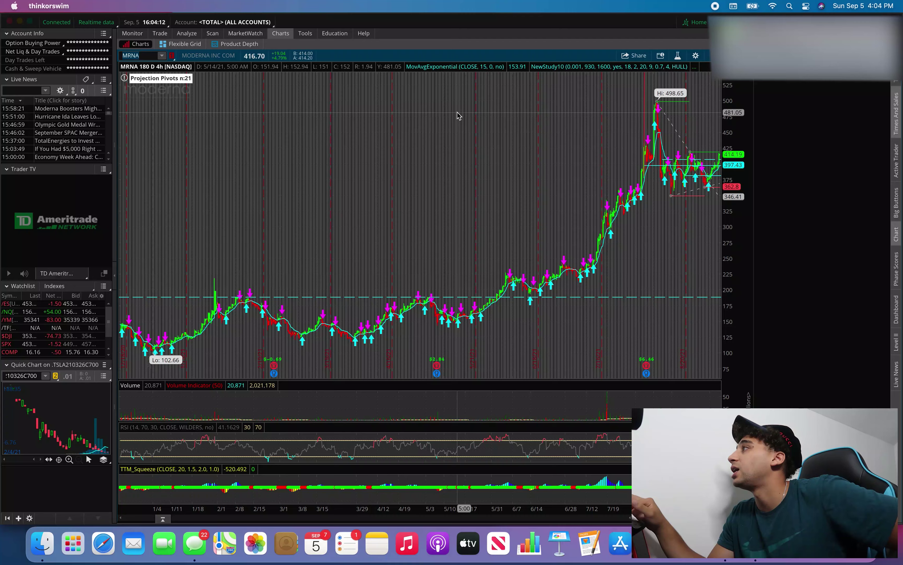
{"action": "left_click_drag", "start_coordinate": [555, 162], "coordinate": [764, 193]}
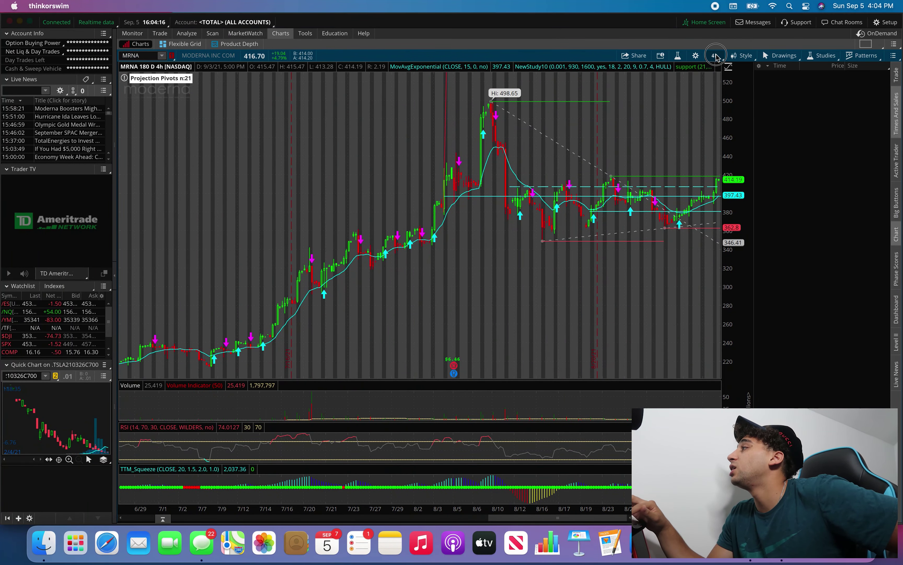
Step: Set the Moderna chart to the 1-year, daily time frame and examine the candles and price levels from July onward
{"action": "left_click", "coordinate": [714, 55]}
{"action": "left_click", "coordinate": [676, 160]}
{"action": "left_click_drag", "start_coordinate": [581, 157], "coordinate": [796, 202]}
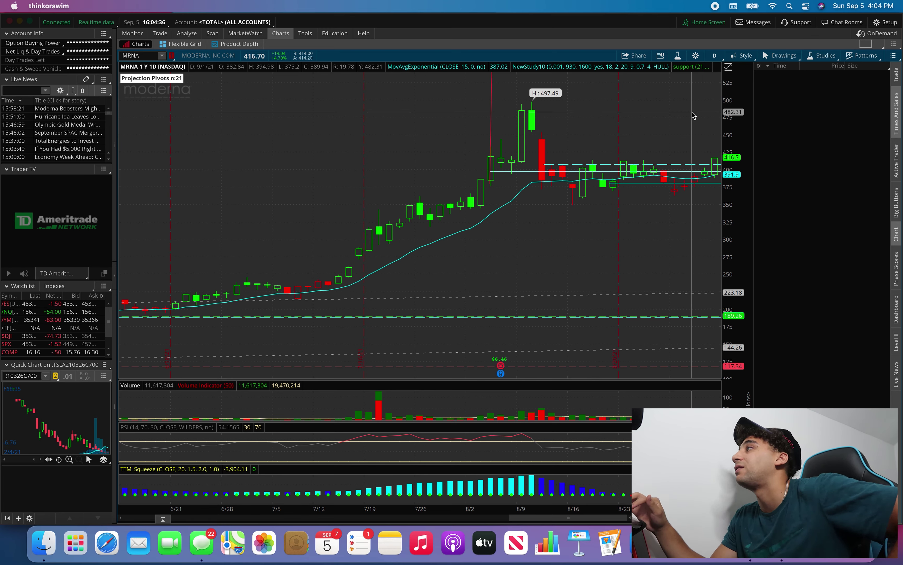
{"action": "scroll", "coordinate": [673, 135], "scroll_direction": "up", "scroll_amount": 2}
{"action": "scroll", "coordinate": [665, 145], "scroll_direction": "down", "scroll_amount": 5}
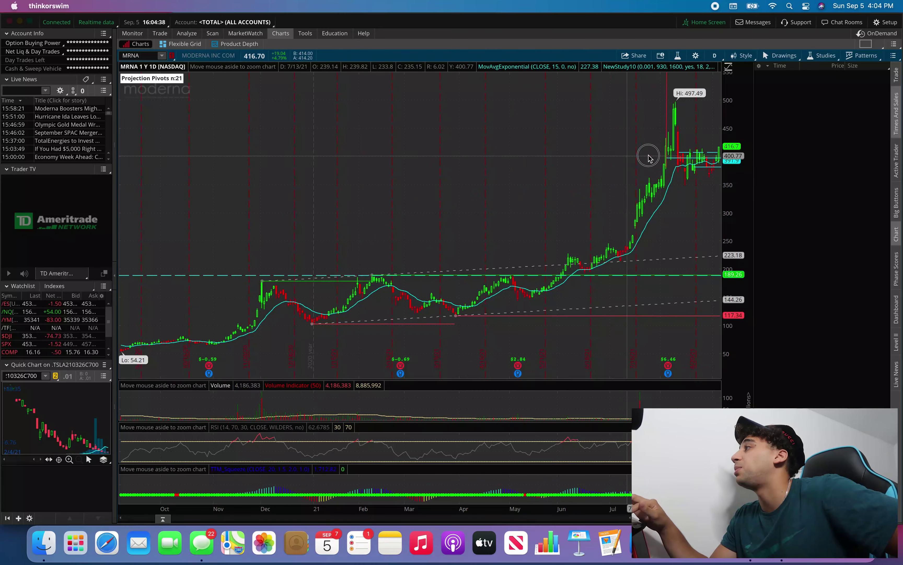
{"action": "scroll", "coordinate": [647, 155], "scroll_direction": "up", "scroll_amount": 4}
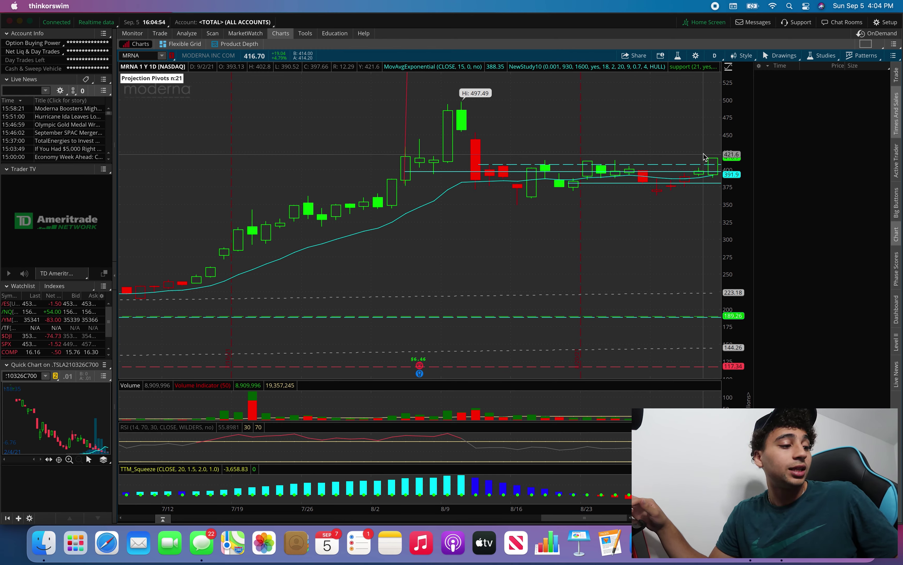
Step: Load the SNOW chart and set it to the 20-day, 1-hour time frame
{"action": "left_click", "coordinate": [152, 57]}
{"action": "type", "text": "SNOW"}
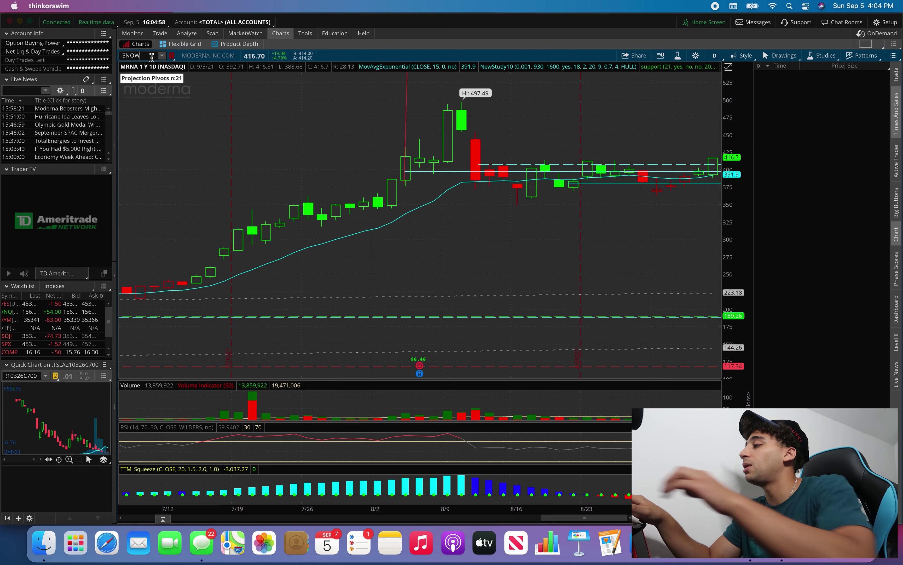
{"action": "key", "text": "Return"}
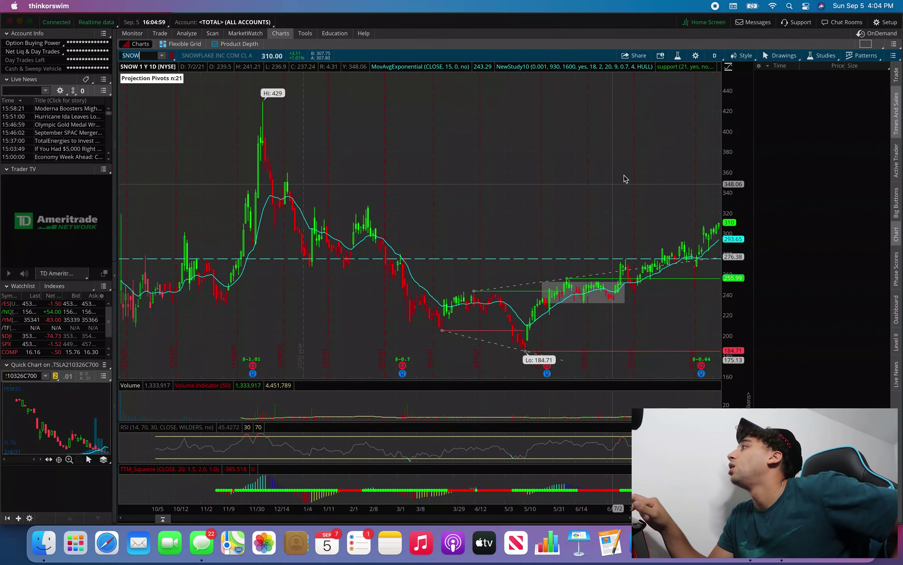
{"action": "left_click", "coordinate": [715, 56]}
{"action": "left_click", "coordinate": [686, 146]}
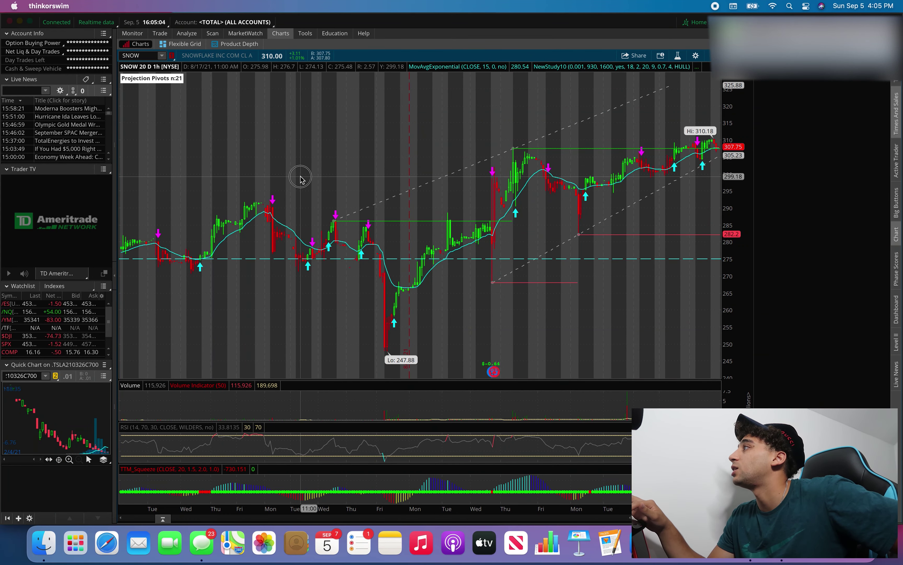
Step: Examine the Snowflake chart's trendlines and support and resistance levels from mid-August onward
{"action": "left_click_drag", "start_coordinate": [298, 178], "coordinate": [803, 231]}
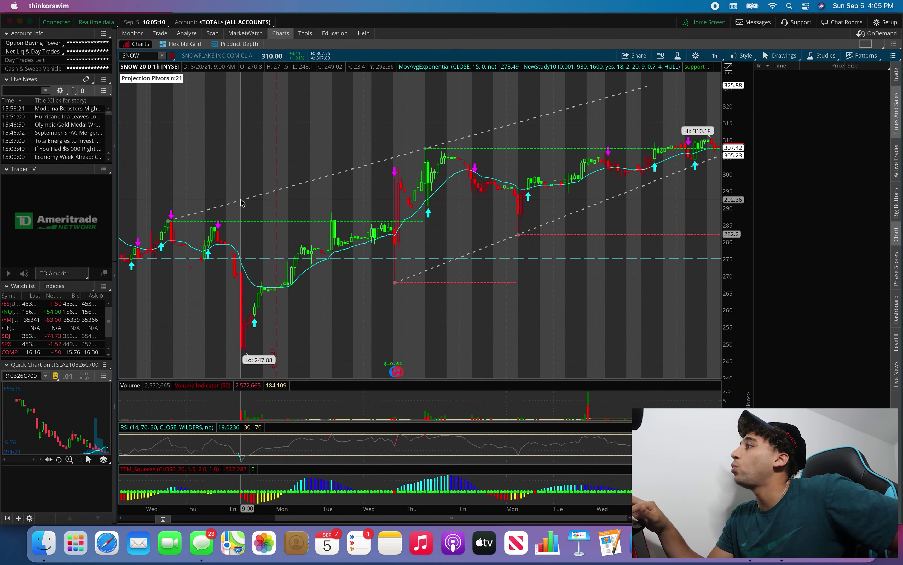
{"action": "left_click_drag", "start_coordinate": [138, 210], "coordinate": [814, 280]}
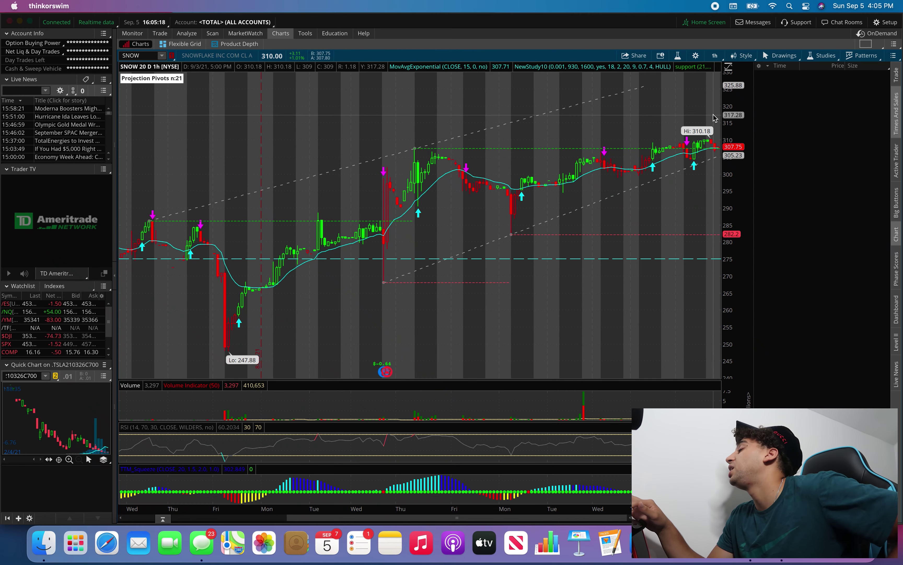
{"action": "scroll", "coordinate": [702, 142], "scroll_direction": "down", "scroll_amount": 3}
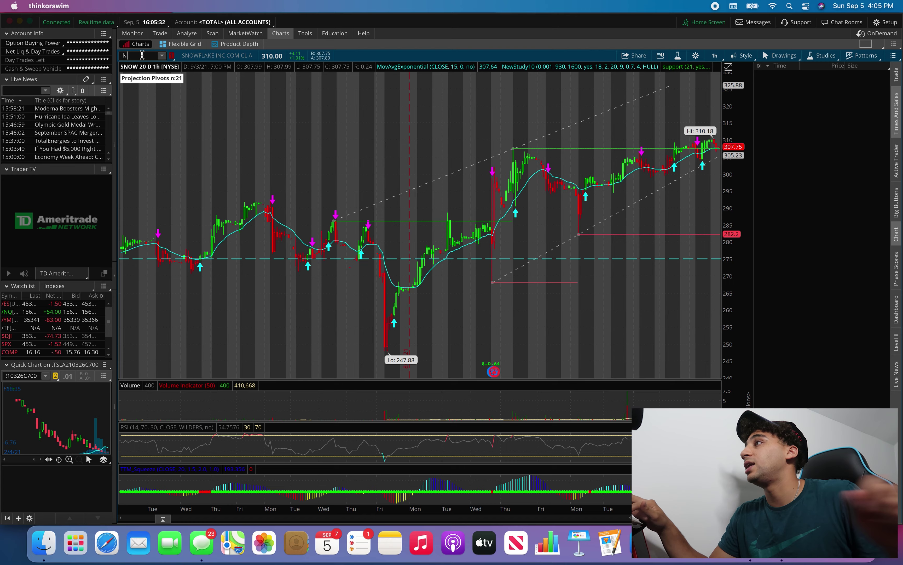
Step: Load the NFLX chart and set it to the 1-year, daily time frame
{"action": "key", "text": "Return"}
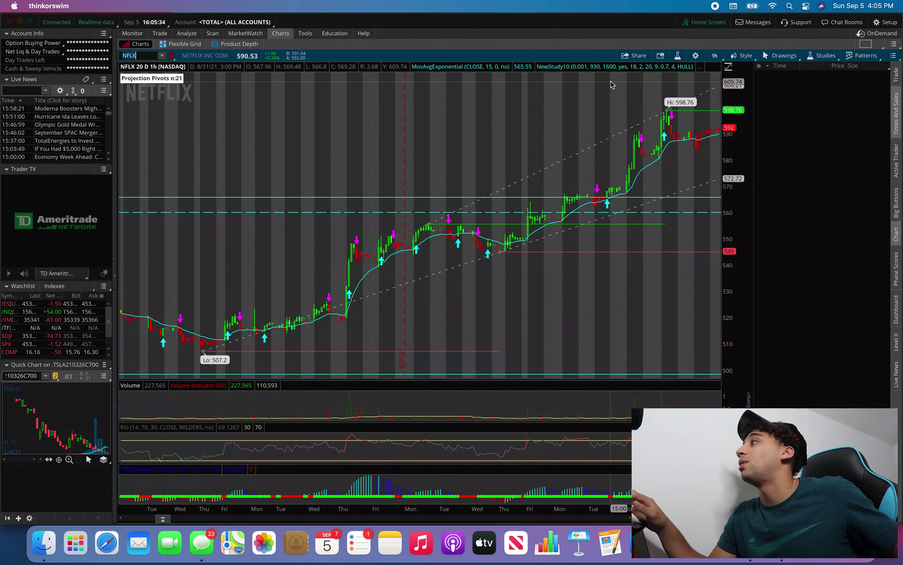
{"action": "left_click", "coordinate": [721, 59]}
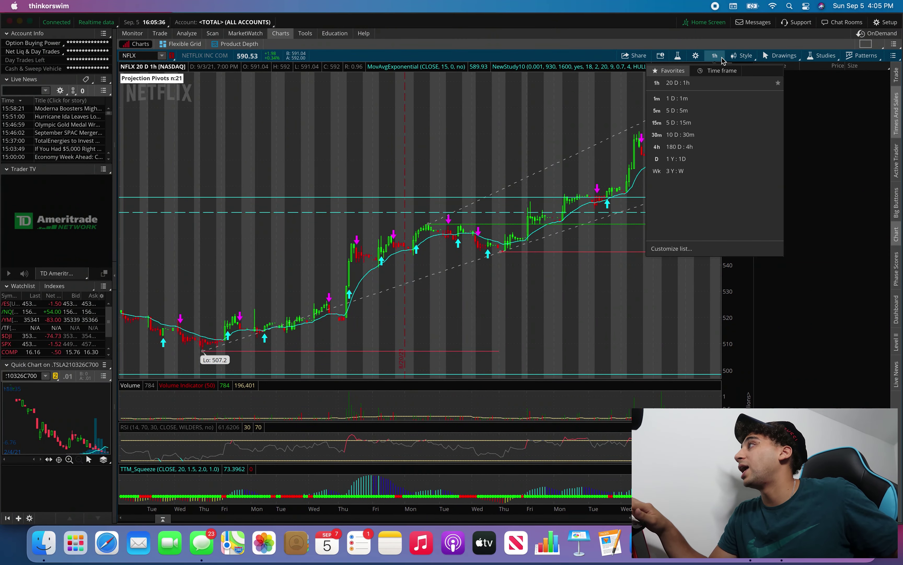
{"action": "left_click", "coordinate": [697, 165]}
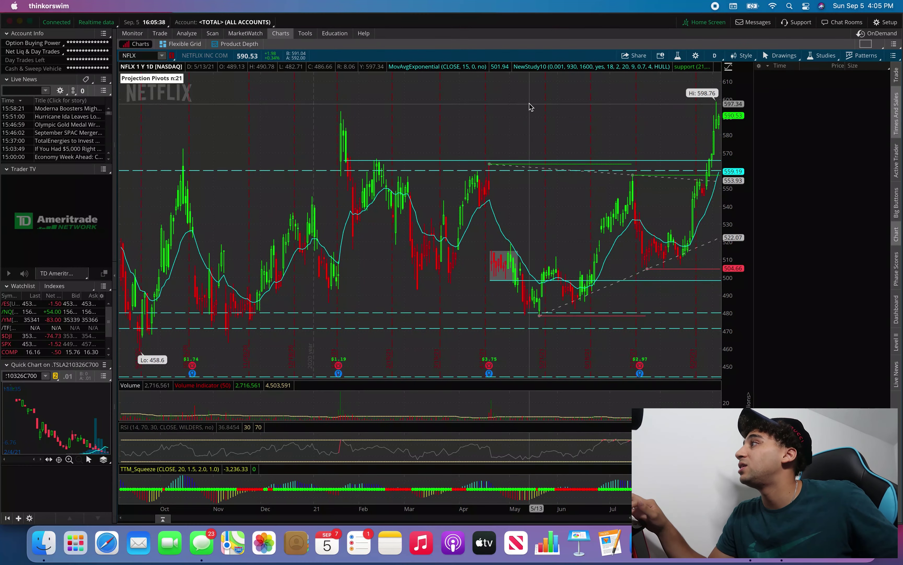
Step: Set the Netflix chart to the 3-year, weekly time frame and examine its price levels from early 2020 onward
{"action": "left_click", "coordinate": [716, 56]}
{"action": "left_click", "coordinate": [683, 170]}
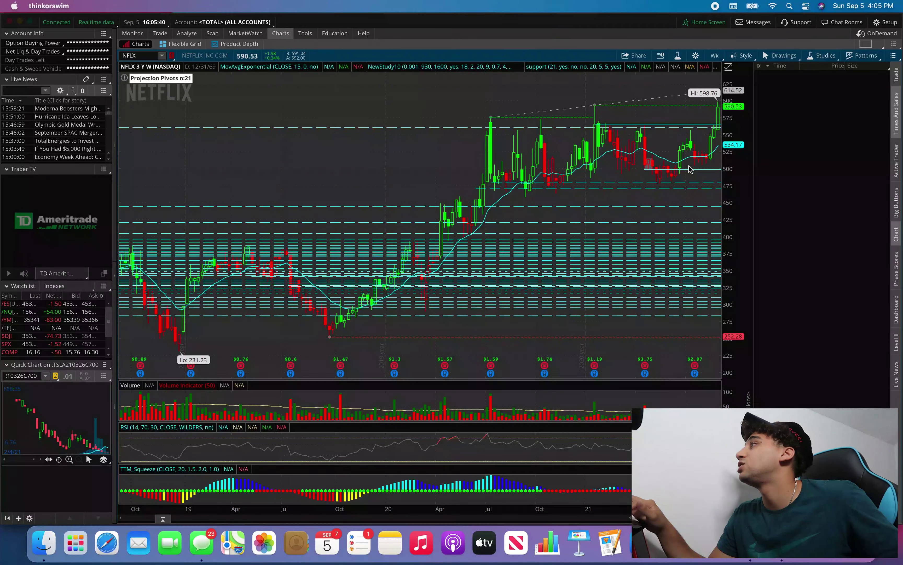
{"action": "left_click_drag", "start_coordinate": [403, 147], "coordinate": [669, 167]}
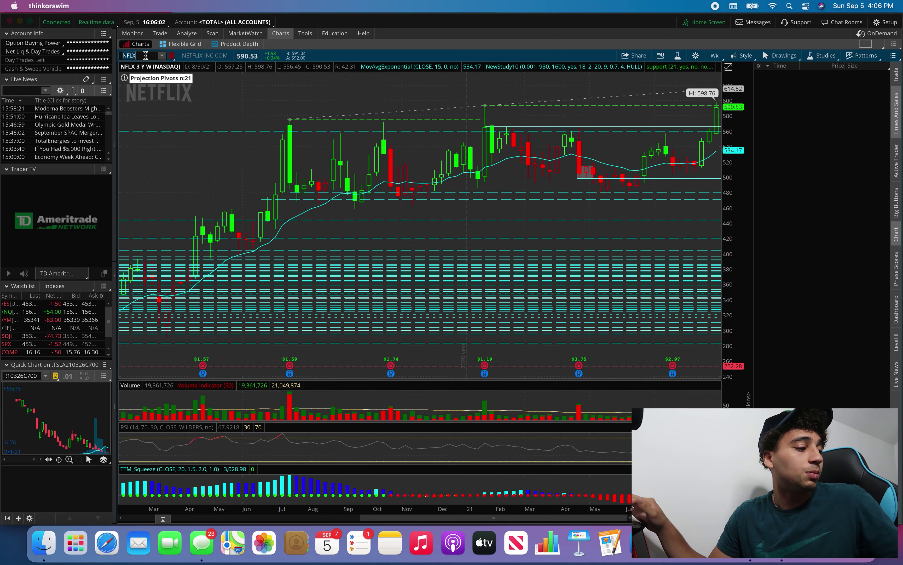
Step: Load the UPST chart and set it to the 1-year, daily time frame
{"action": "type", "text": "ST"}
{"action": "key", "text": "Return"}
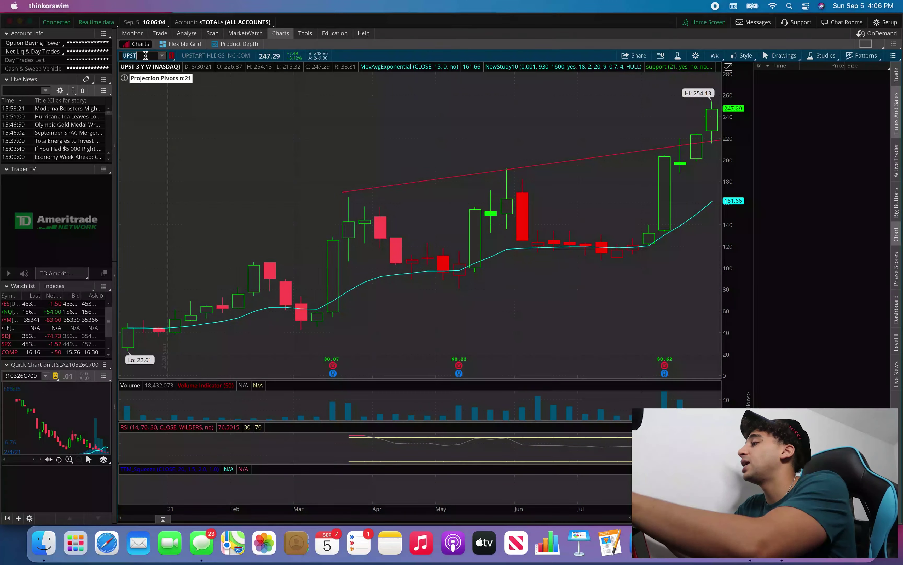
{"action": "left_click", "coordinate": [714, 55]}
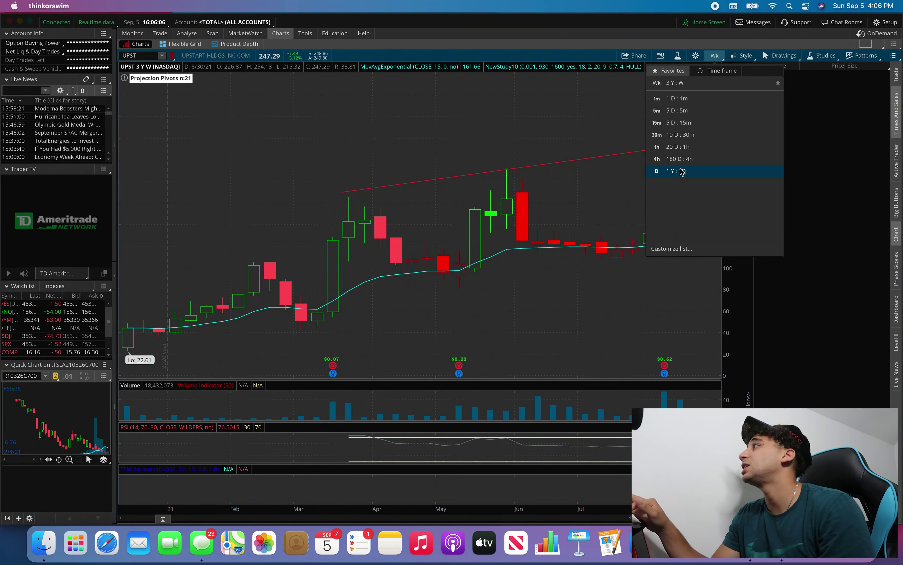
{"action": "left_click", "coordinate": [689, 172]}
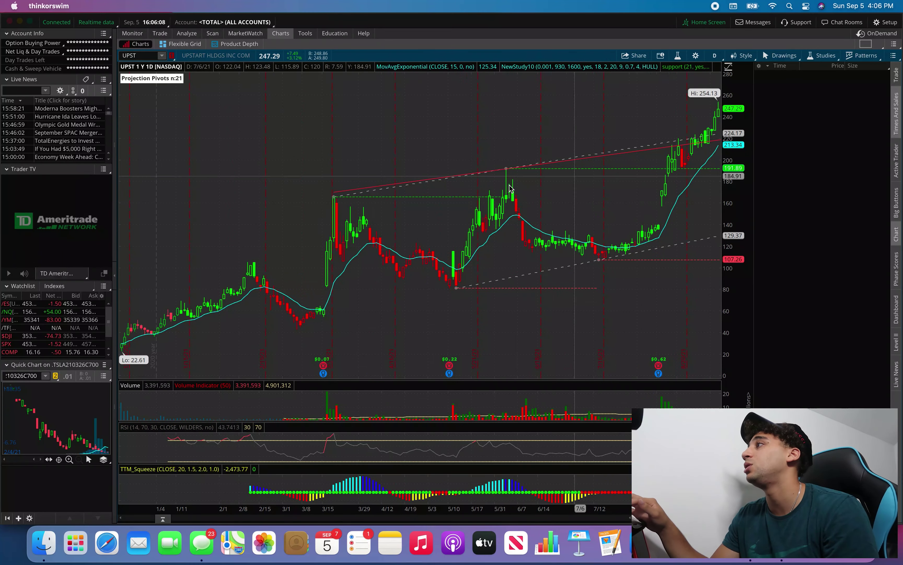
Step: Examine the Upstart chart's rising trendline, breakout and recent daily candles from March onward
{"action": "left_click_drag", "start_coordinate": [266, 209], "coordinate": [721, 213]}
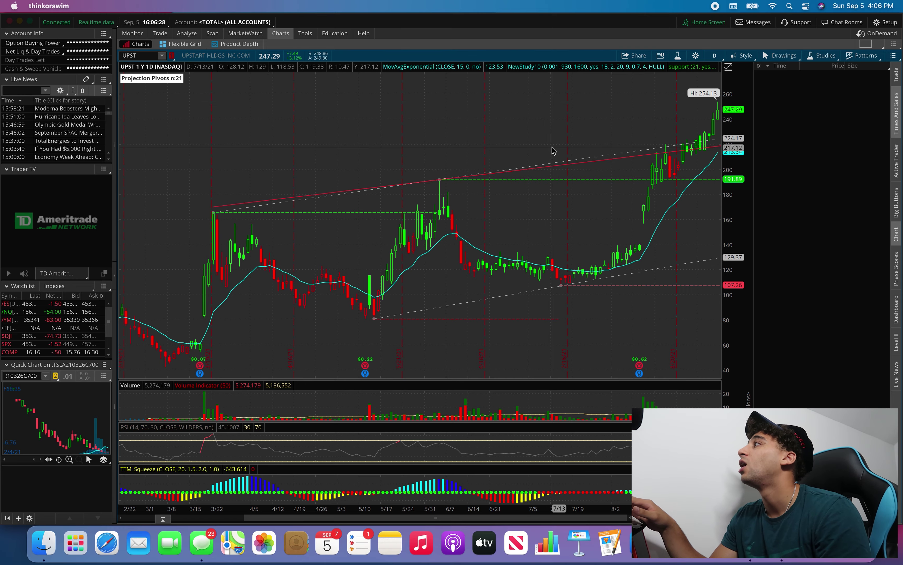
{"action": "scroll", "coordinate": [551, 147], "scroll_direction": "down", "scroll_amount": 2}
{"action": "left_click_drag", "start_coordinate": [303, 183], "coordinate": [843, 213]}
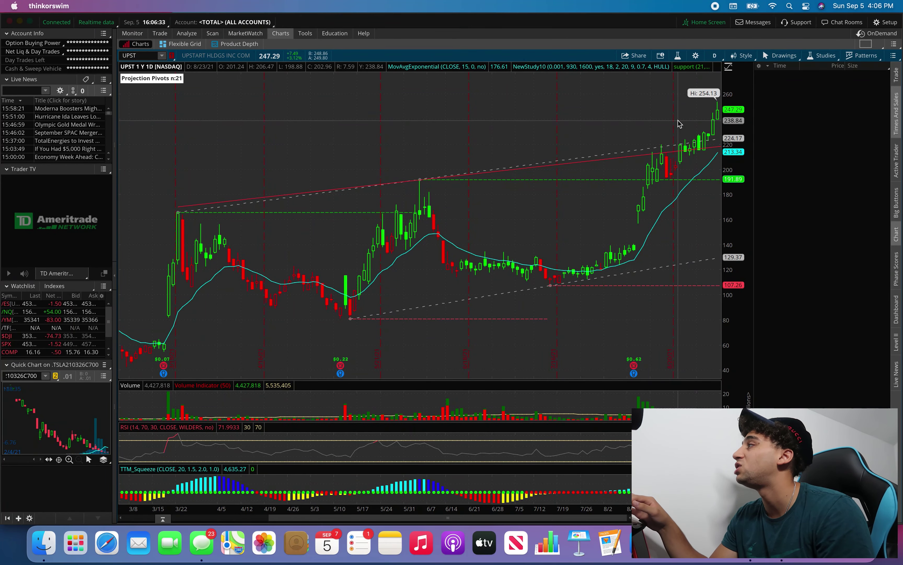
{"action": "scroll", "coordinate": [655, 115], "scroll_direction": "down", "scroll_amount": 3}
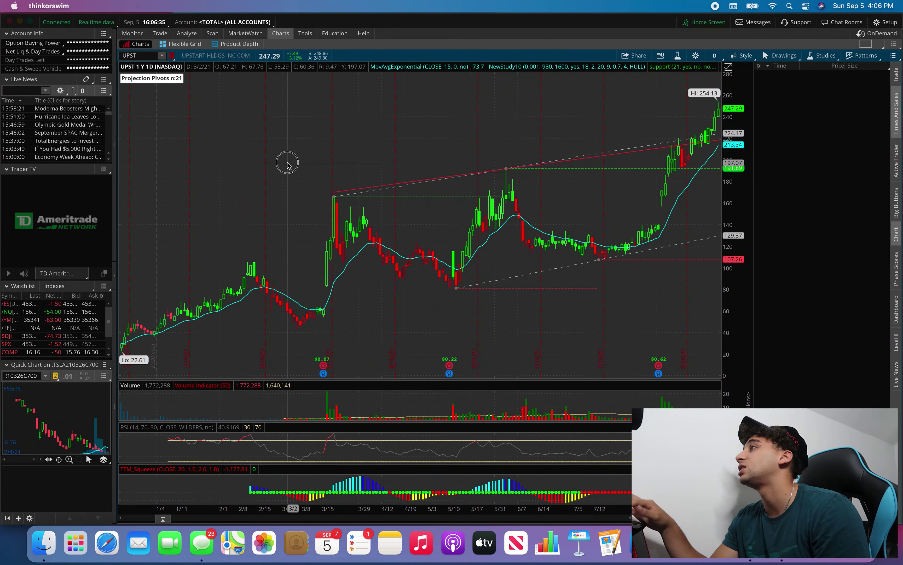
{"action": "left_click_drag", "start_coordinate": [287, 164], "coordinate": [901, 212]}
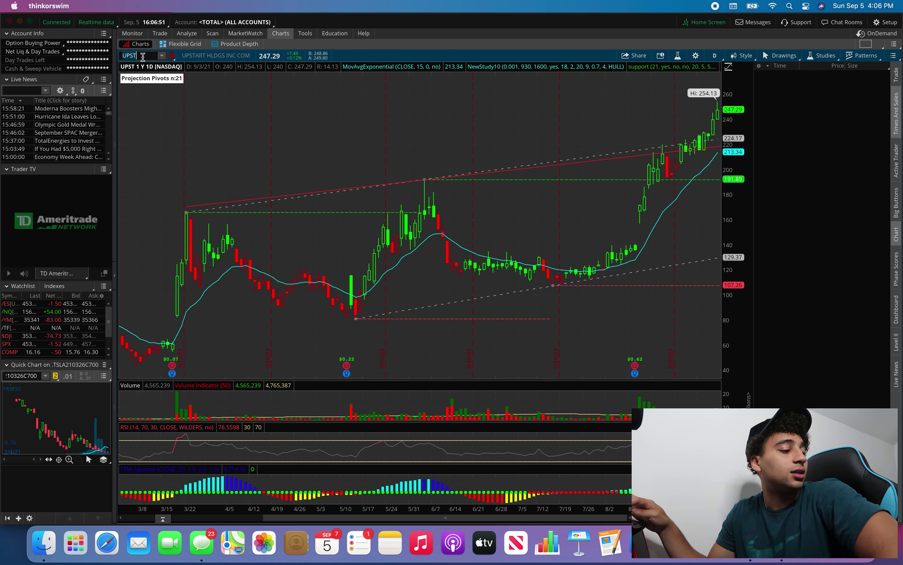
Step: Load the NVDA chart in the 1-year, daily time frame
{"action": "key", "text": "BackSpace"}
{"action": "key", "text": "BackSpace"}
{"action": "key", "text": "BackSpace"}
{"action": "key", "text": "BackSpace"}
{"action": "type", "text": "NVDA"}
{"action": "key", "text": "Return"}
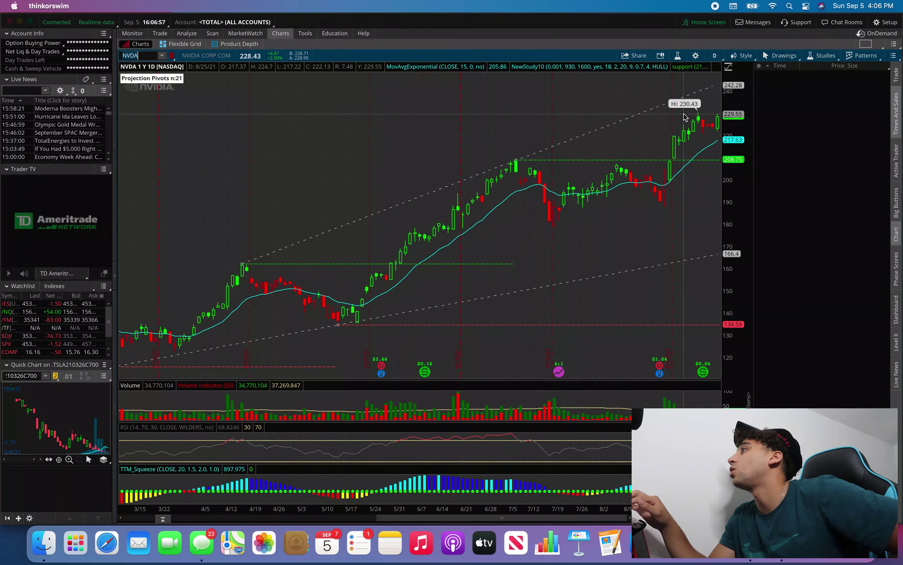
Step: View the NVIDIA chart in the 1-minute time frame, switch to 180-day, 4-hour, and examine its levels from mid-July onward
{"action": "left_click", "coordinate": [714, 55]}
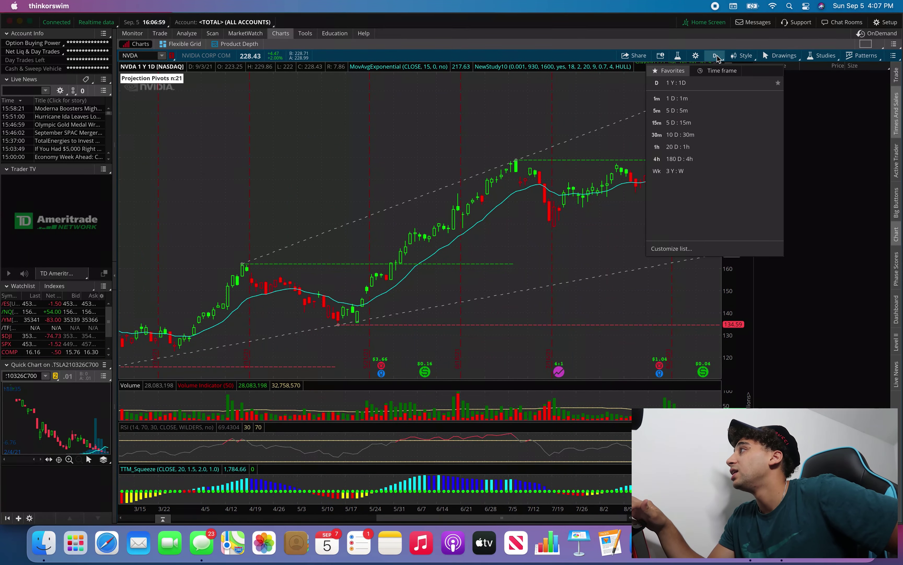
{"action": "left_click", "coordinate": [684, 99]}
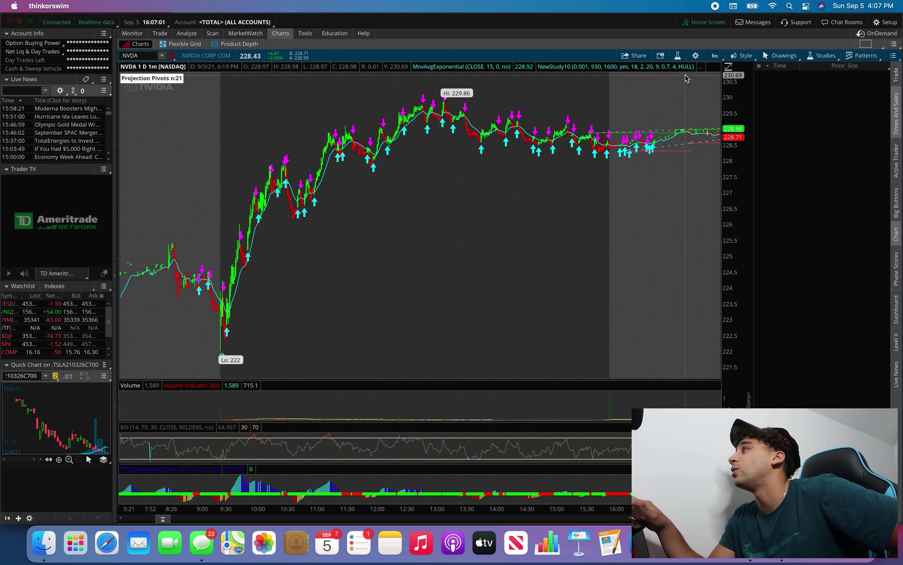
{"action": "left_click", "coordinate": [725, 56]}
{"action": "left_click", "coordinate": [683, 145]}
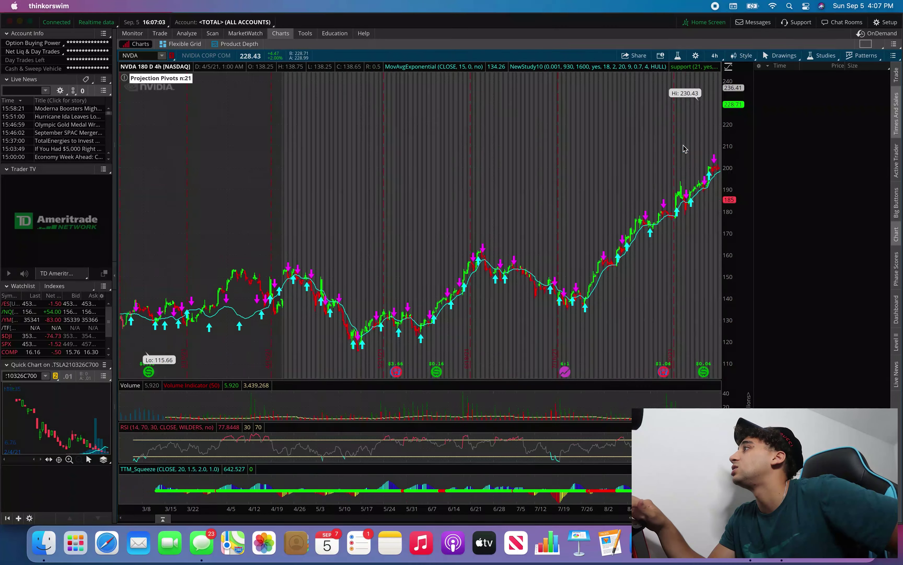
{"action": "left_click_drag", "start_coordinate": [514, 177], "coordinate": [820, 202]}
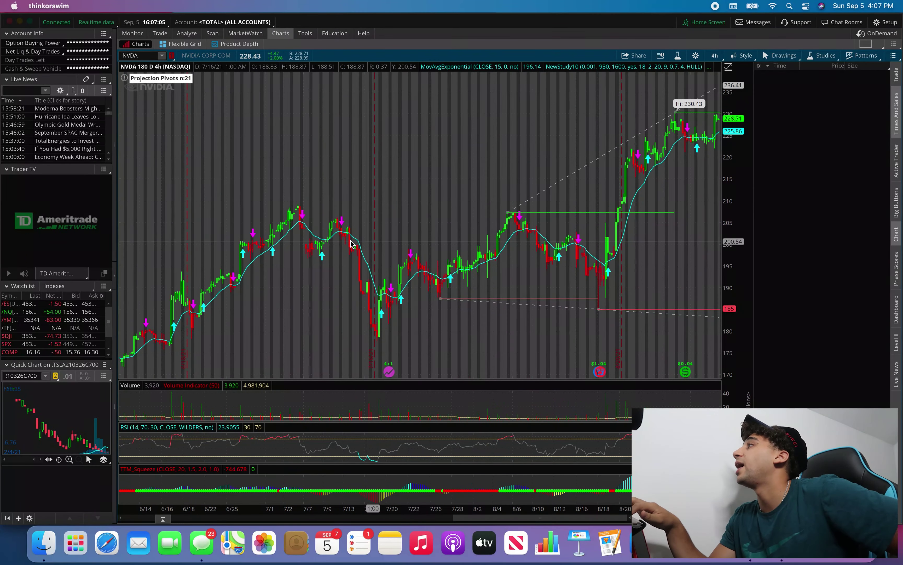
{"action": "left_click_drag", "start_coordinate": [322, 224], "coordinate": [882, 268]}
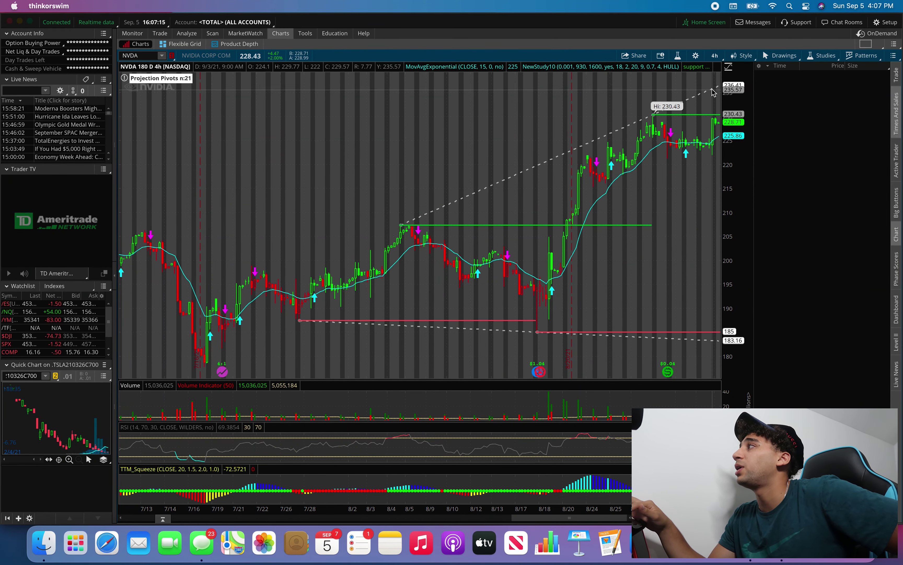
Step: Set the NVIDIA chart to the 20-day, 1-hour time frame
{"action": "left_click", "coordinate": [715, 55]}
{"action": "left_click", "coordinate": [678, 147]}
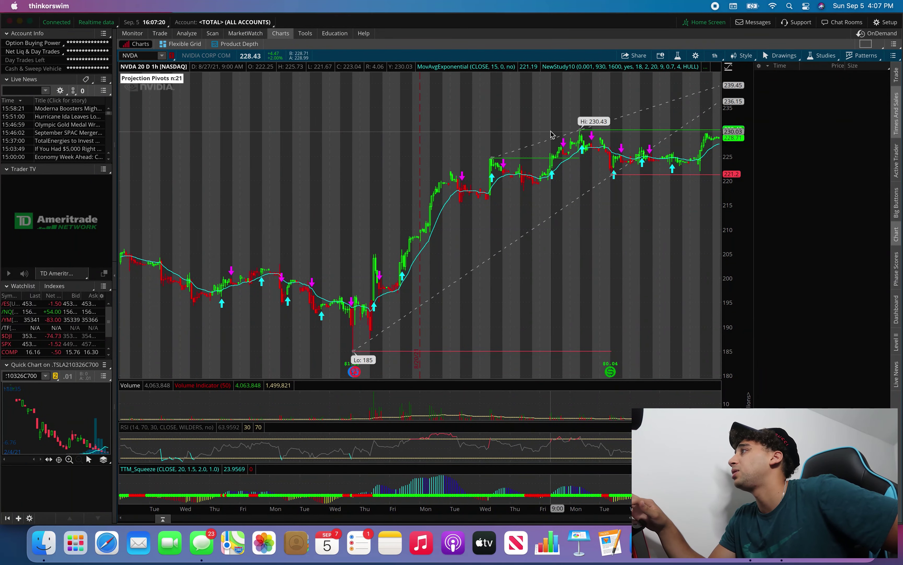
Step: Set the NVIDIA chart to the 180-day, 4-hour time frame and examine the candles from late July onward
{"action": "left_click", "coordinate": [715, 56]}
{"action": "left_click", "coordinate": [687, 147]}
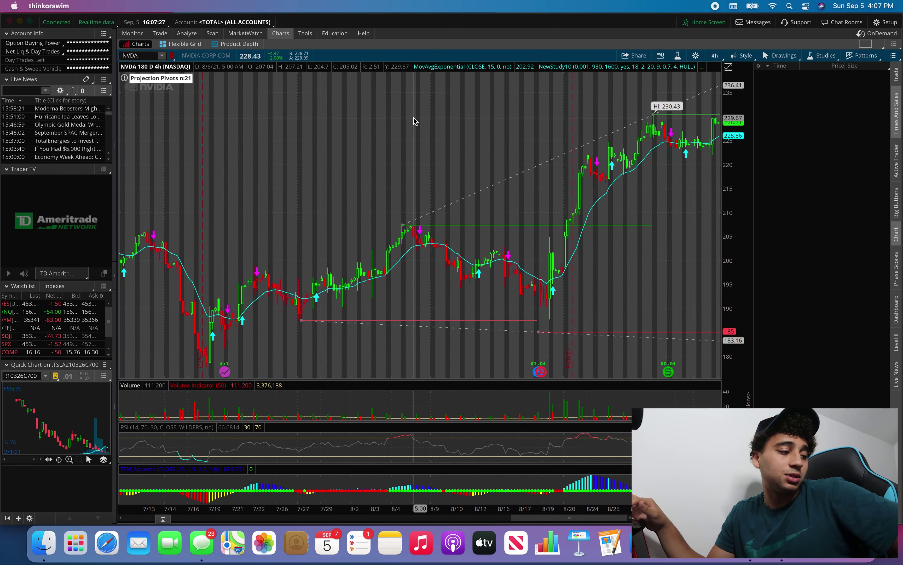
{"action": "left_click_drag", "start_coordinate": [270, 211], "coordinate": [875, 243]}
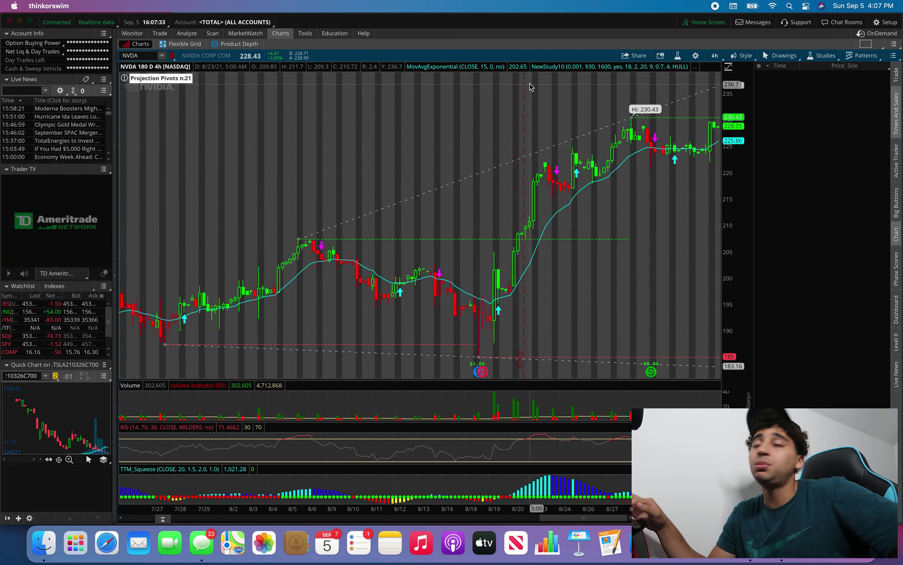
Step: Load the DOCU chart in the 180-day, 4-hour time frame and examine the candles from July onward
{"action": "left_click", "coordinate": [147, 55]}
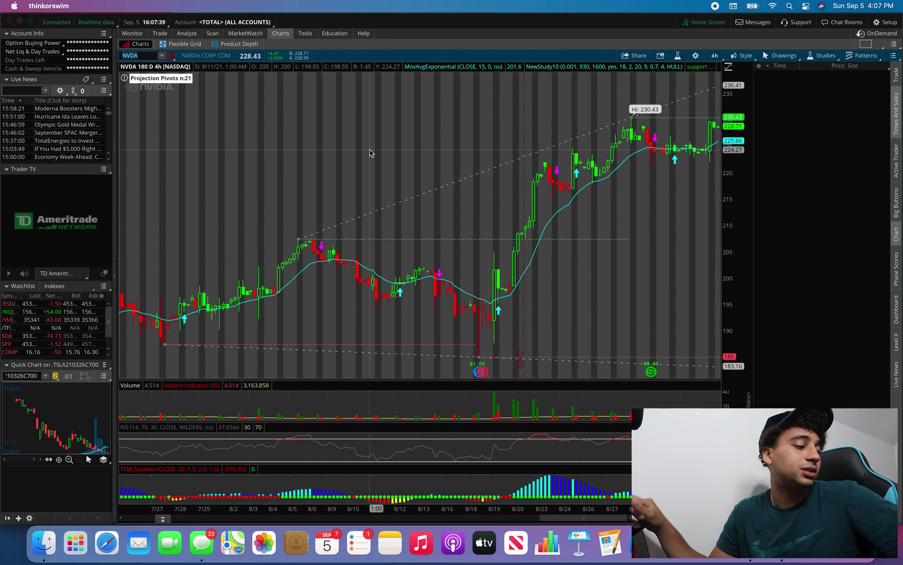
{"action": "type", "text": "DOC"}
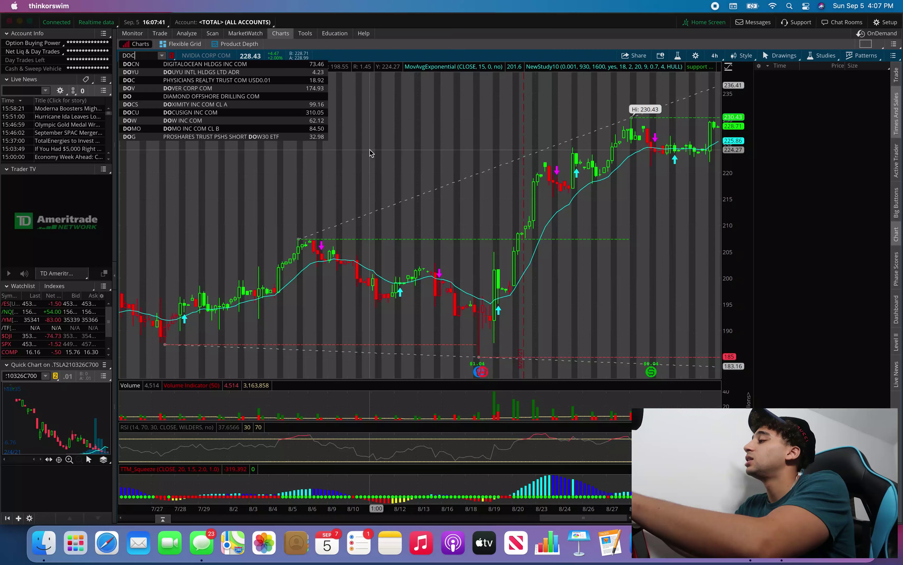
{"action": "type", "text": "U"}
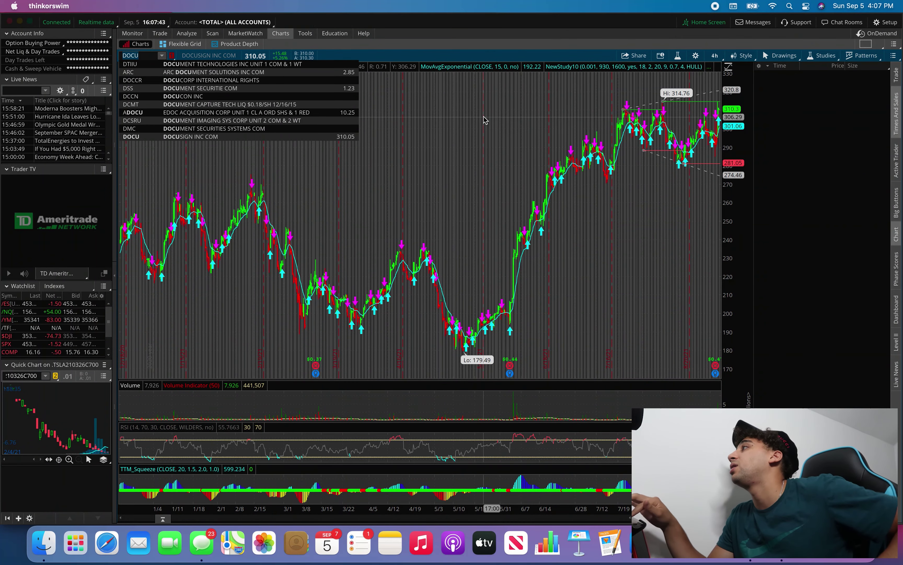
{"action": "key", "text": "Return"}
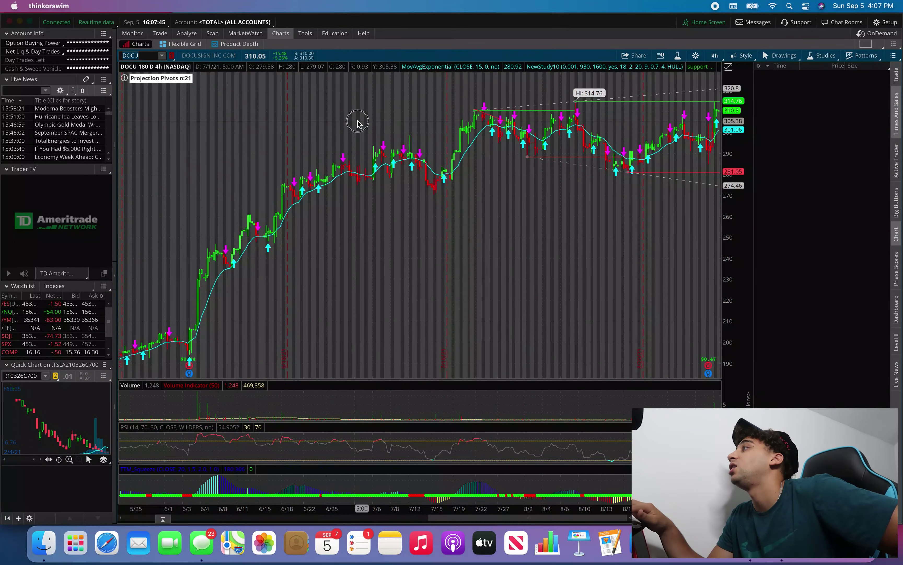
{"action": "scroll", "coordinate": [358, 120], "scroll_direction": "up", "scroll_amount": 3}
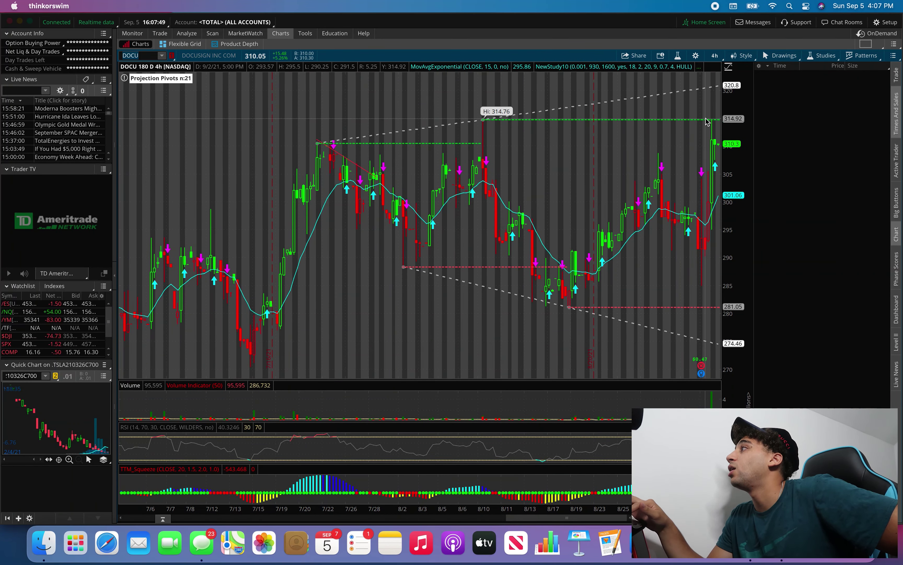
Step: View the DocuSign chart in the 1-minute time frame, return to 180-day, 4-hour, and examine its levels from mid-July onward
{"action": "left_click", "coordinate": [714, 55]}
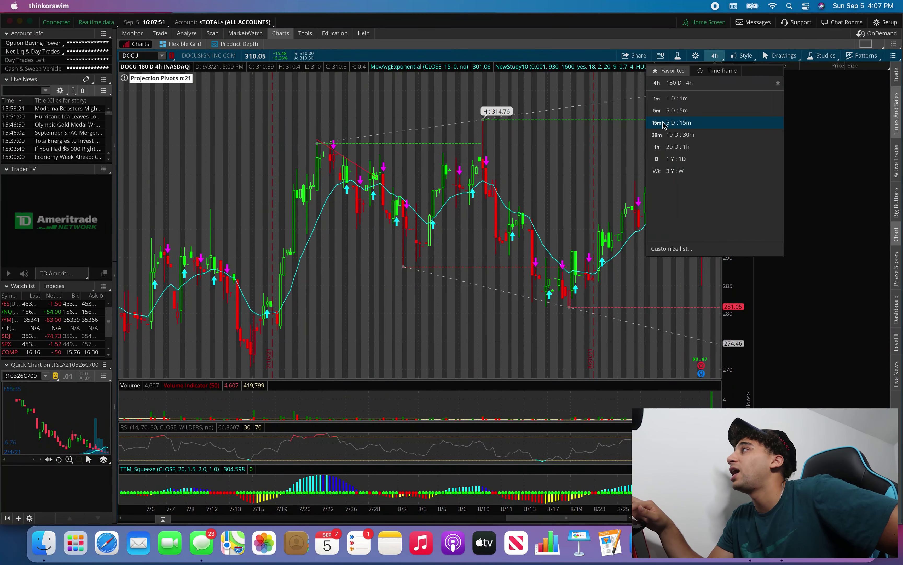
{"action": "left_click", "coordinate": [697, 104]}
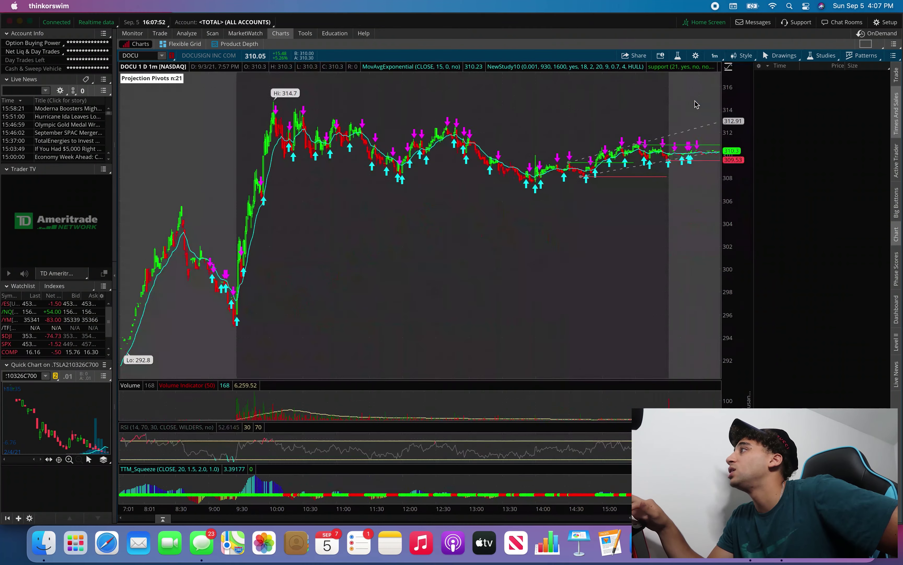
{"action": "left_click", "coordinate": [714, 55]}
{"action": "left_click", "coordinate": [681, 149]}
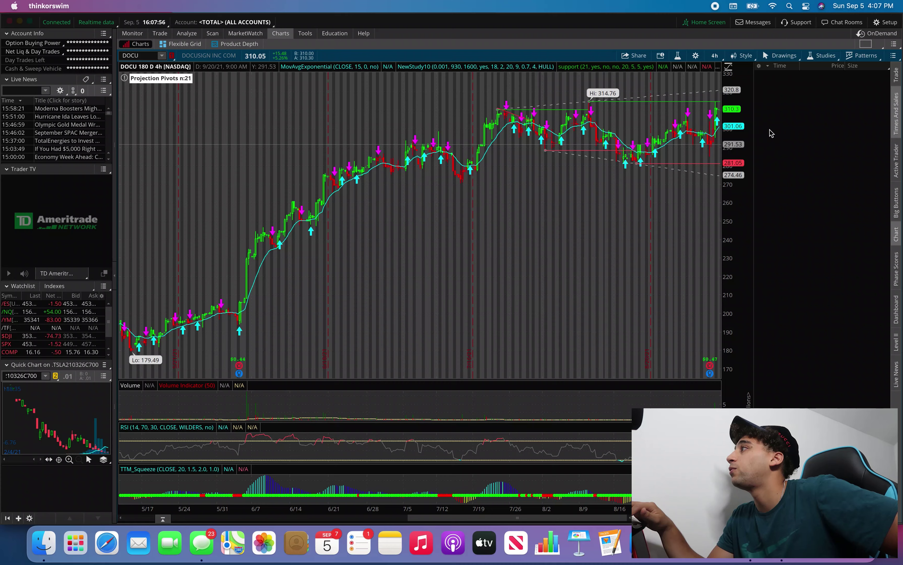
{"action": "left_click_drag", "start_coordinate": [419, 134], "coordinate": [720, 142]}
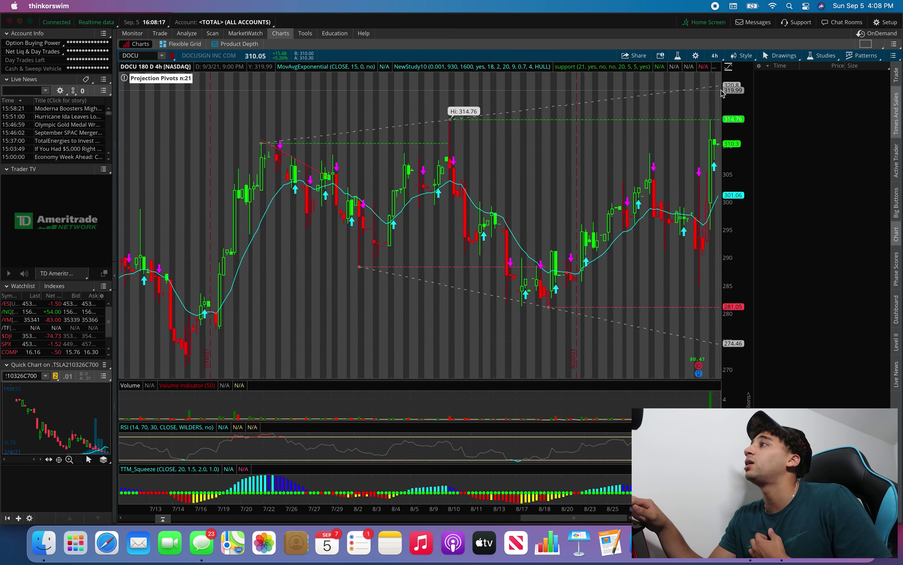
Step: Compare DocuSign's full 180-day price history with its highs and support levels since mid-July
{"action": "scroll", "coordinate": [668, 107], "scroll_direction": "down", "scroll_amount": 5}
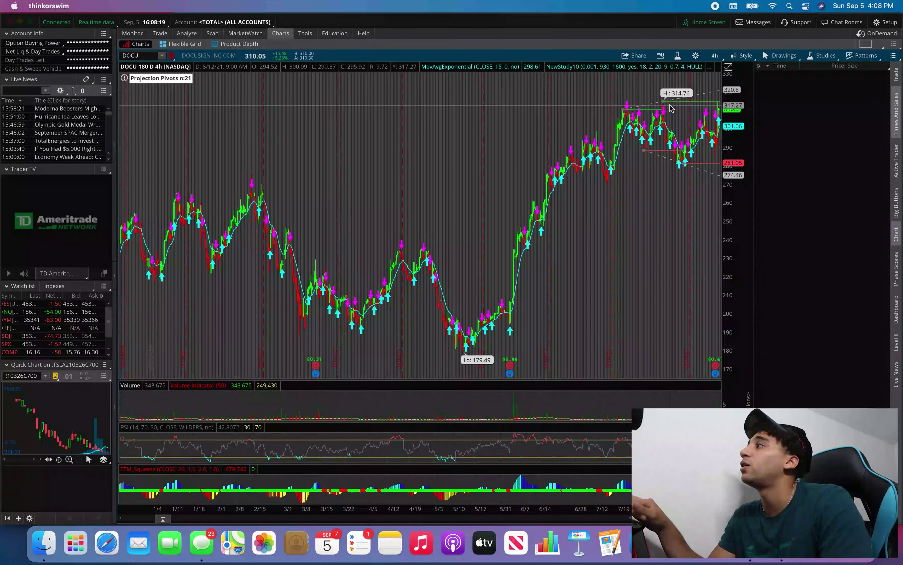
{"action": "scroll", "coordinate": [570, 107], "scroll_direction": "up", "scroll_amount": 5}
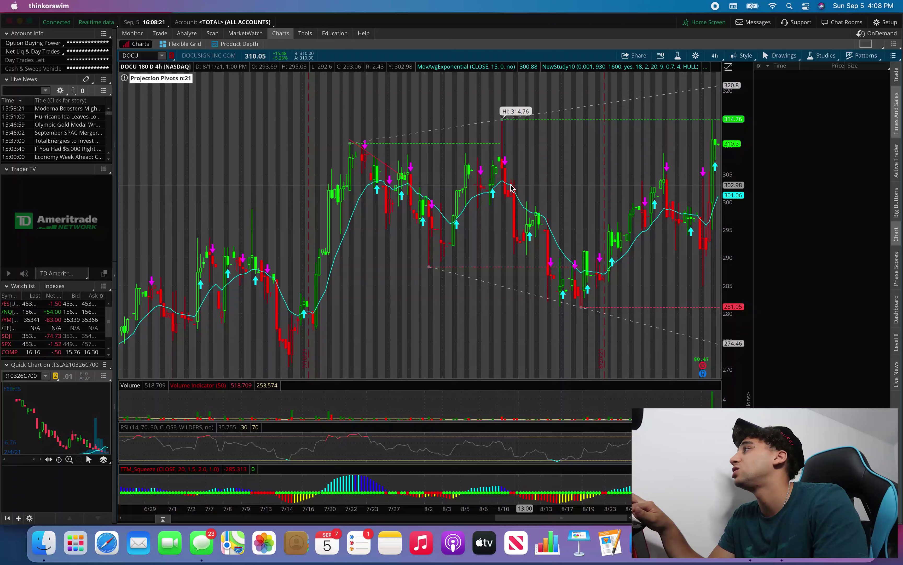
{"action": "left_click_drag", "start_coordinate": [280, 166], "coordinate": [879, 174]}
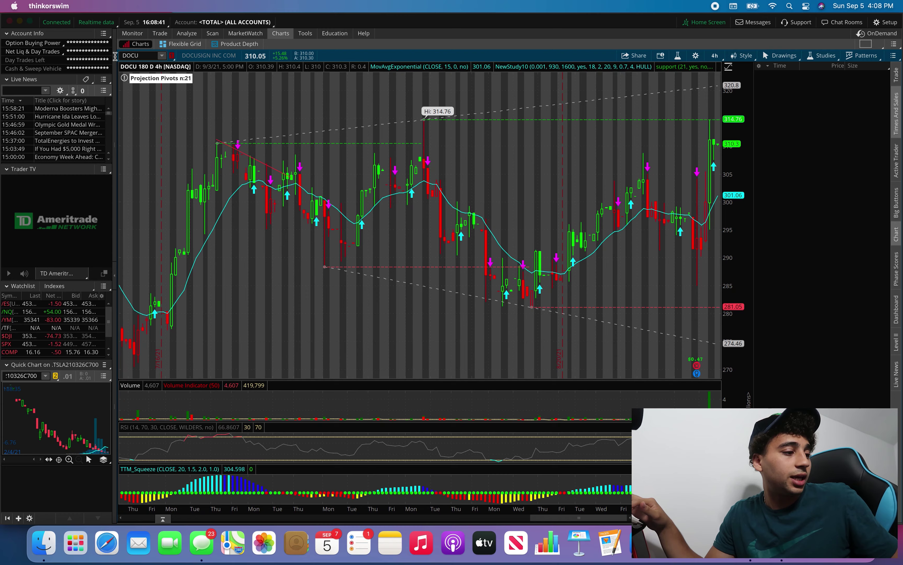
Step: Load the /NQ Nasdaq futures chart and set it to the 1-year, daily time frame
{"action": "left_click", "coordinate": [155, 57]}
{"action": "type", "text": "/"}
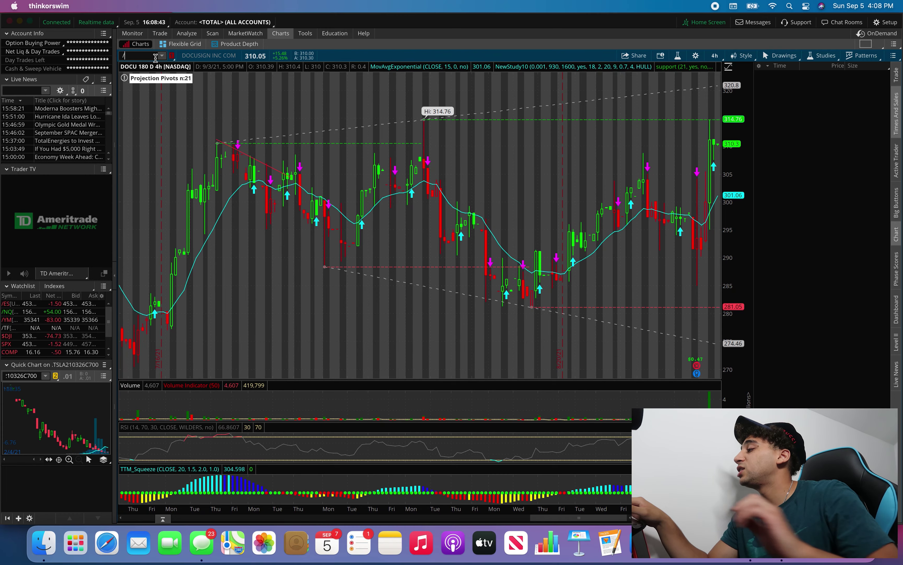
{"action": "type", "text": "NQ"}
{"action": "key", "text": "Return"}
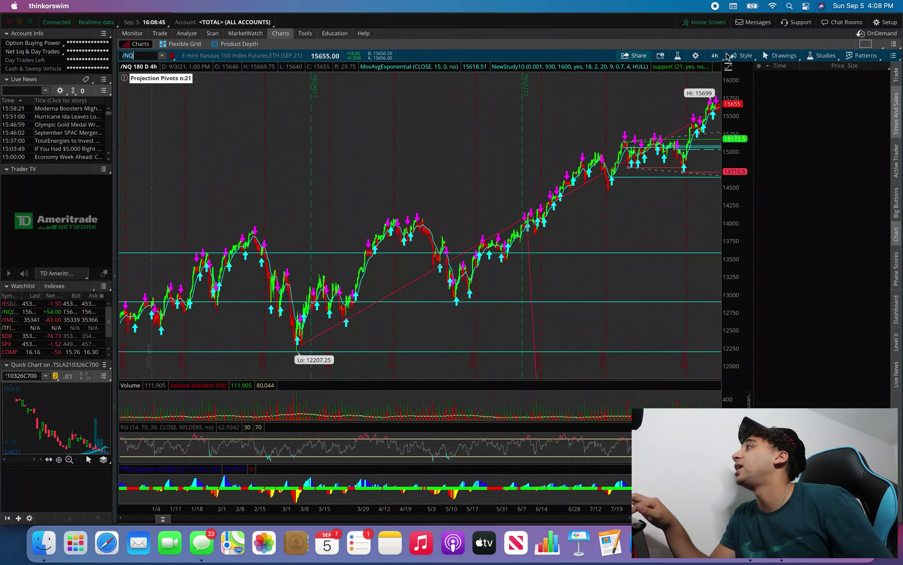
{"action": "left_click", "coordinate": [716, 55]}
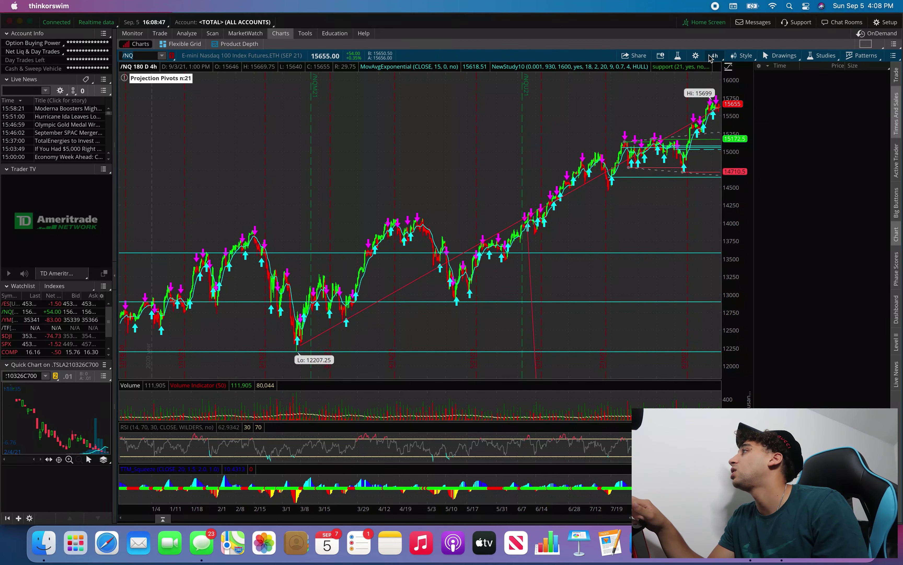
{"action": "left_click", "coordinate": [713, 56]}
{"action": "left_click", "coordinate": [680, 160]}
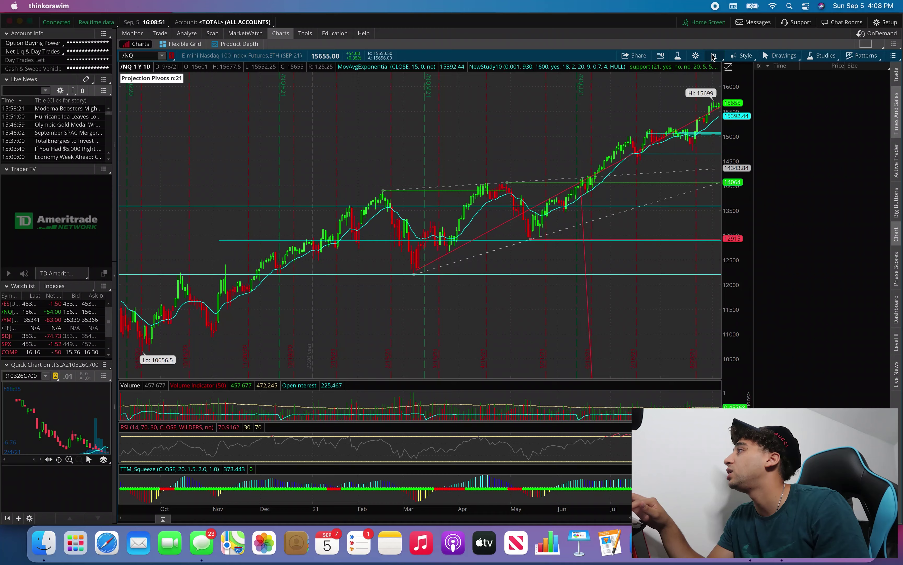
Step: Set the /NQ chart to the 180-day, 4-hour time frame and examine the candles from late August onward
{"action": "left_click", "coordinate": [713, 56]}
{"action": "left_click", "coordinate": [680, 150]}
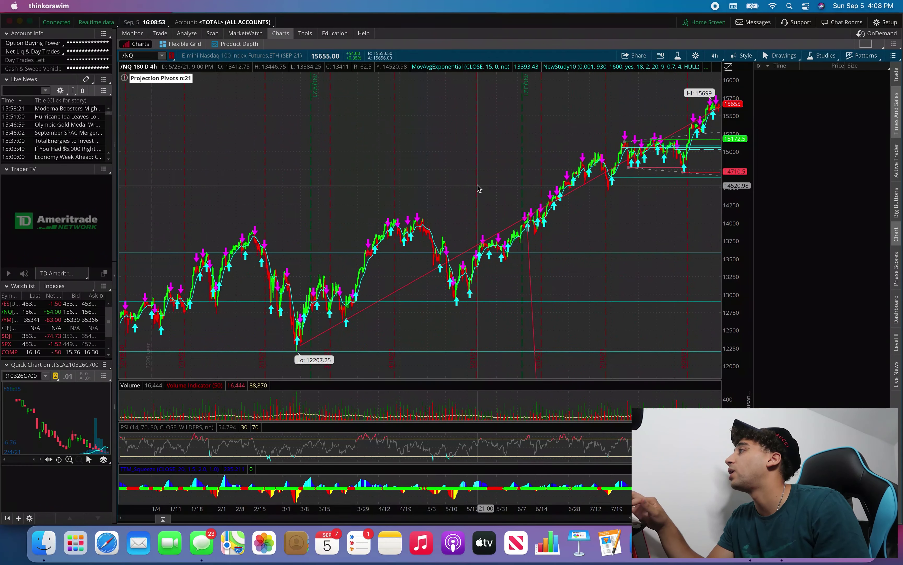
{"action": "mouse_move", "coordinate": [479, 188]}
{"action": "left_mouse_down"}
{"action": "mouse_move", "coordinate": [720, 179]}
{"action": "mouse_move", "coordinate": [833, 127]}
{"action": "left_mouse_up"}
{"action": "left_click_drag", "start_coordinate": [451, 161], "coordinate": [834, 129]}
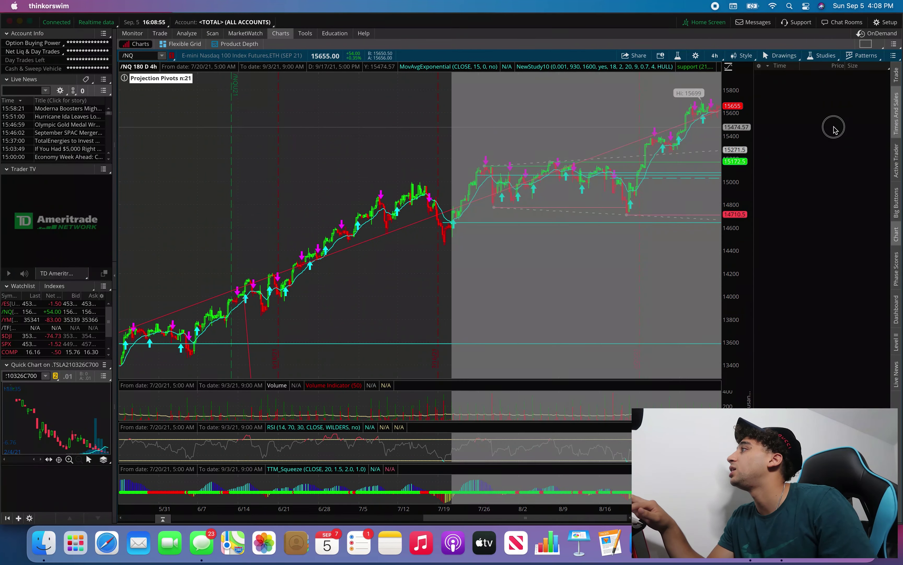
{"action": "left_click", "coordinate": [714, 55]}
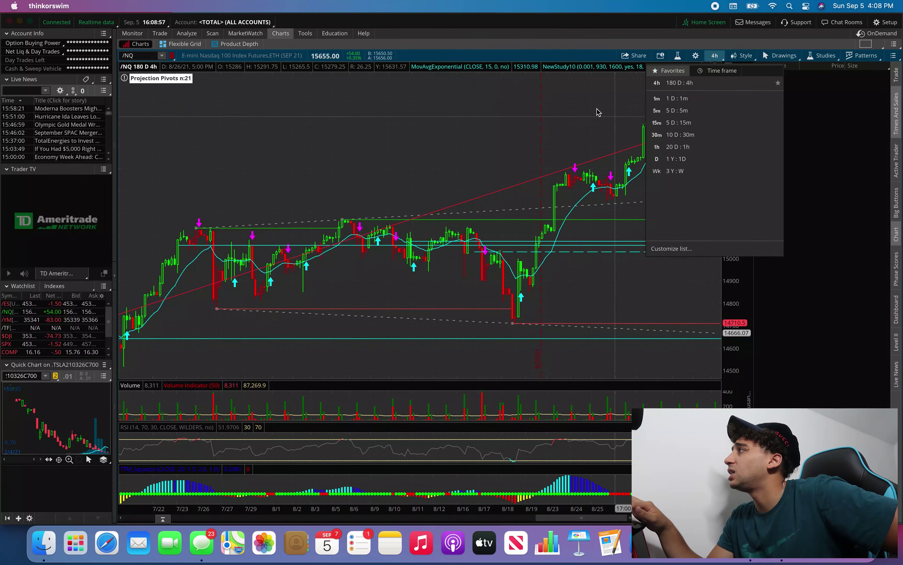
{"action": "left_click", "coordinate": [569, 121]}
{"action": "left_click_drag", "start_coordinate": [559, 121], "coordinate": [859, 149]}
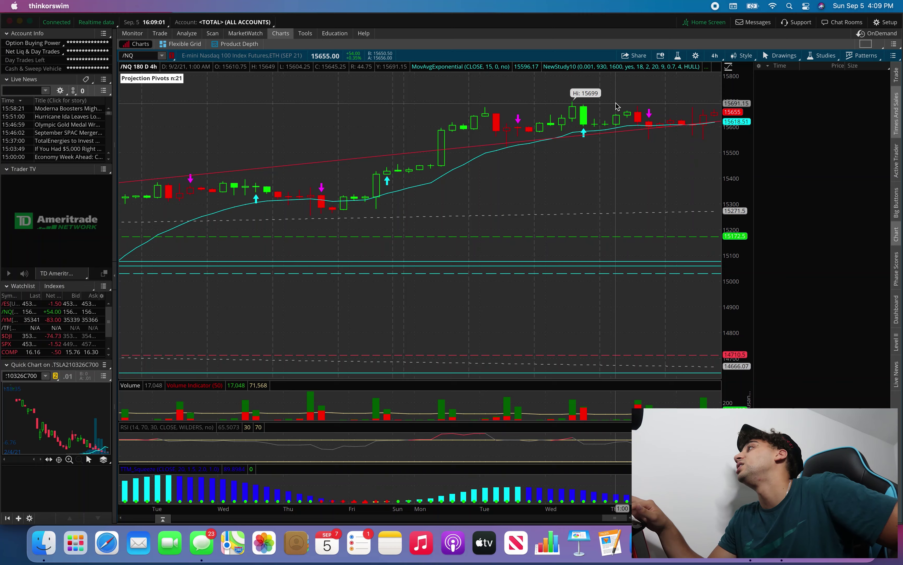
Step: Set the /NQ chart to the 1-year, daily time frame and examine its trend from February onward
{"action": "left_click", "coordinate": [715, 55]}
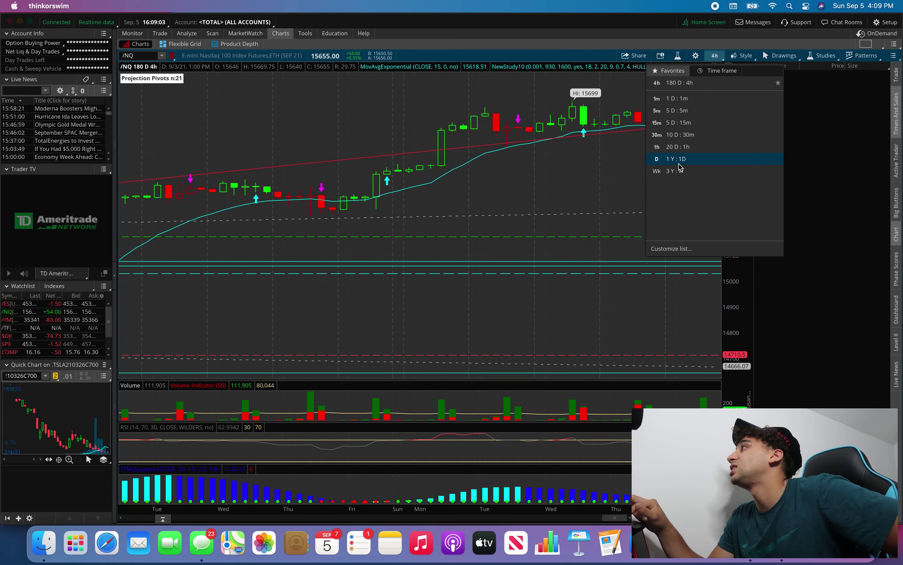
{"action": "left_click", "coordinate": [695, 160]}
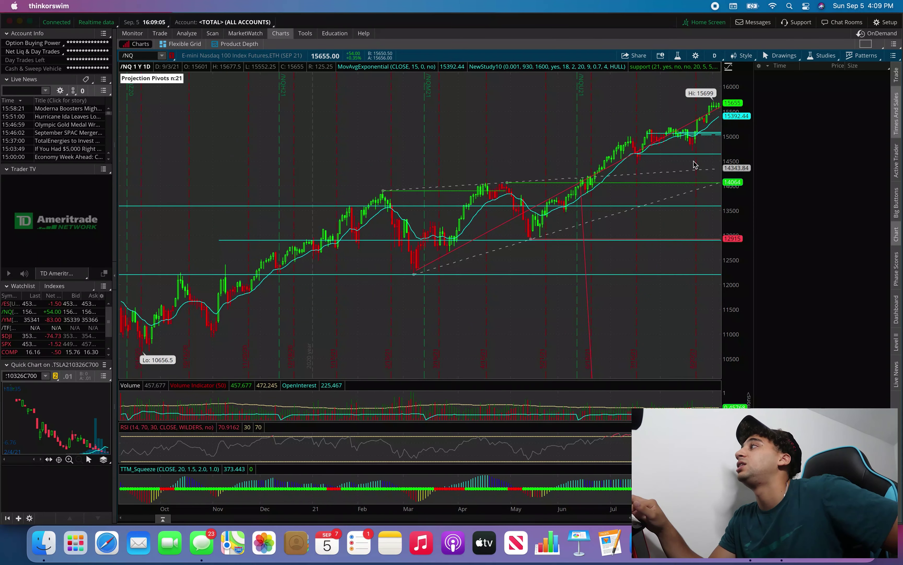
{"action": "left_click_drag", "start_coordinate": [342, 170], "coordinate": [885, 132]}
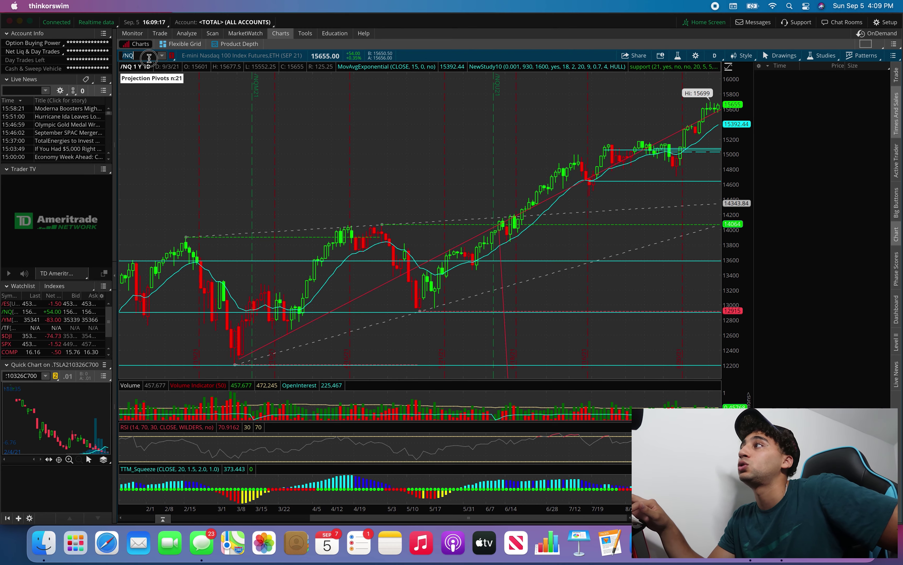
Step: Load the /ES S&P 500 futures chart in the daily time frame and examine its trend from late March onward
{"action": "type", "text": "S"}
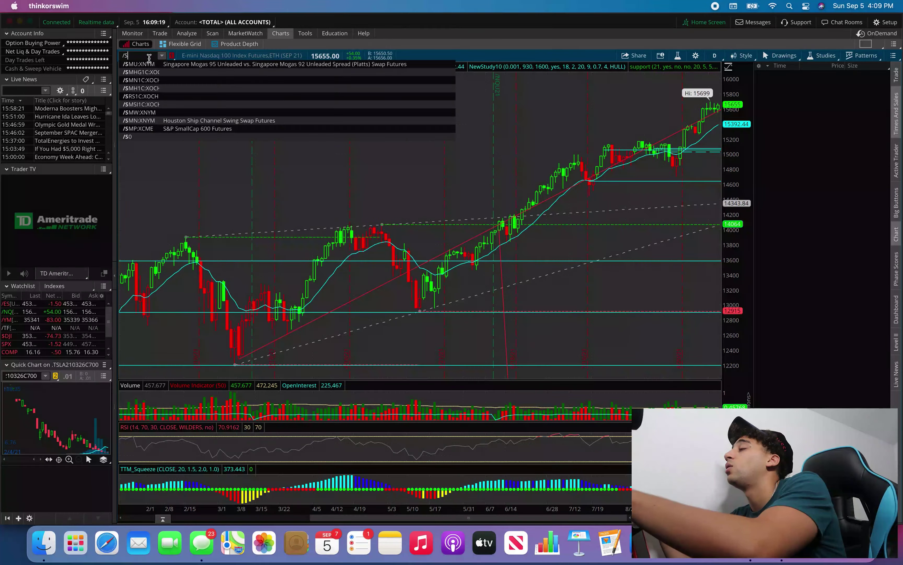
{"action": "key", "text": "Return"}
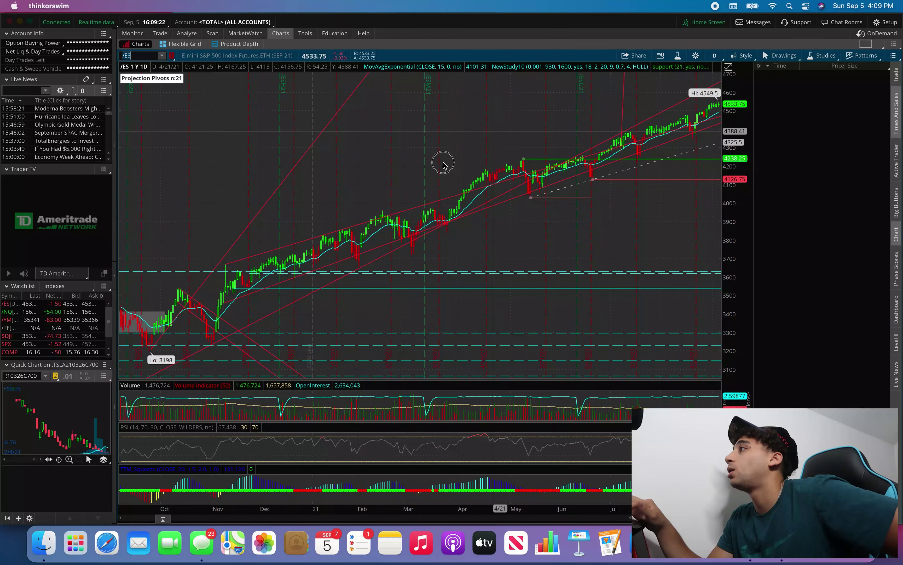
{"action": "left_click_drag", "start_coordinate": [441, 161], "coordinate": [776, 165]}
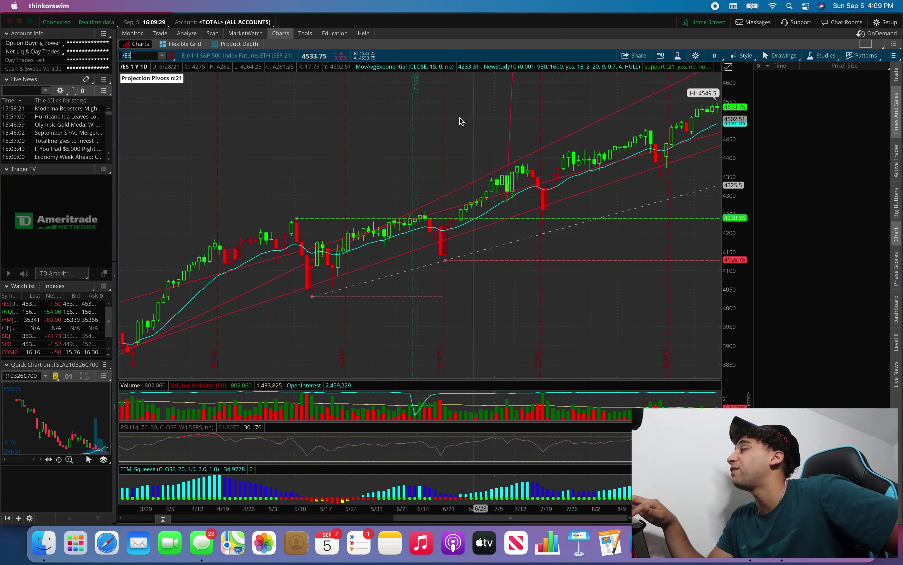
Step: Reload the /NQ chart, set it to the 180-day, 4-hour time frame, and examine the candles from early August onward
{"action": "type", "text": "/NQ"}
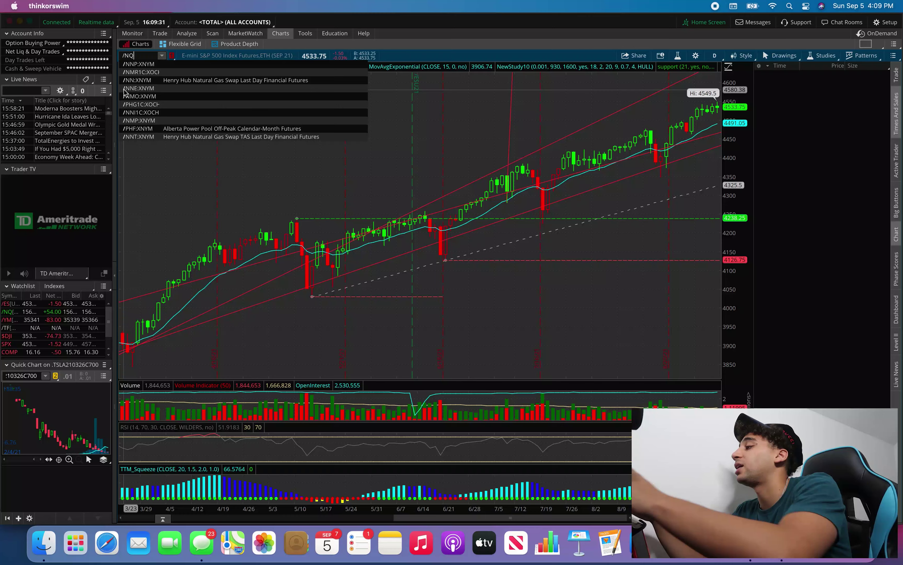
{"action": "key", "text": "Return"}
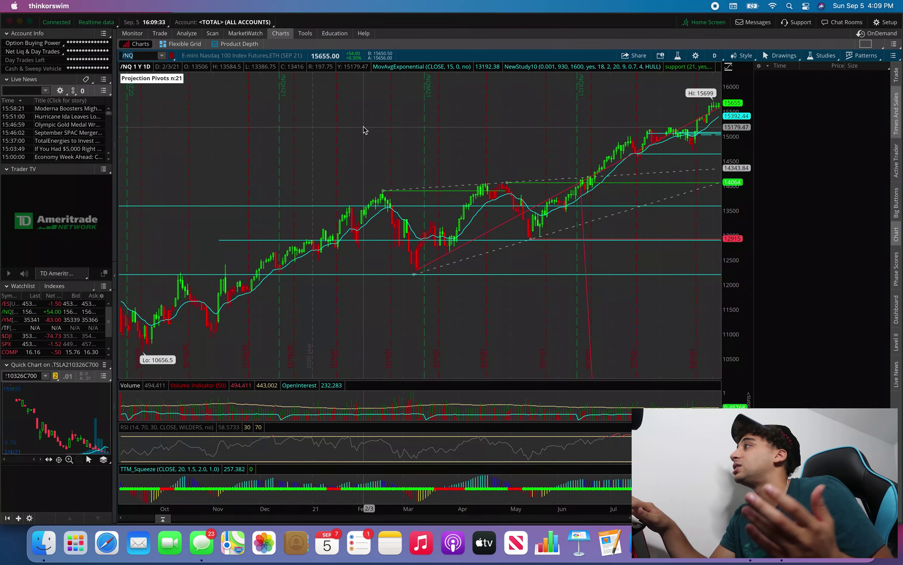
{"action": "left_click", "coordinate": [712, 56]}
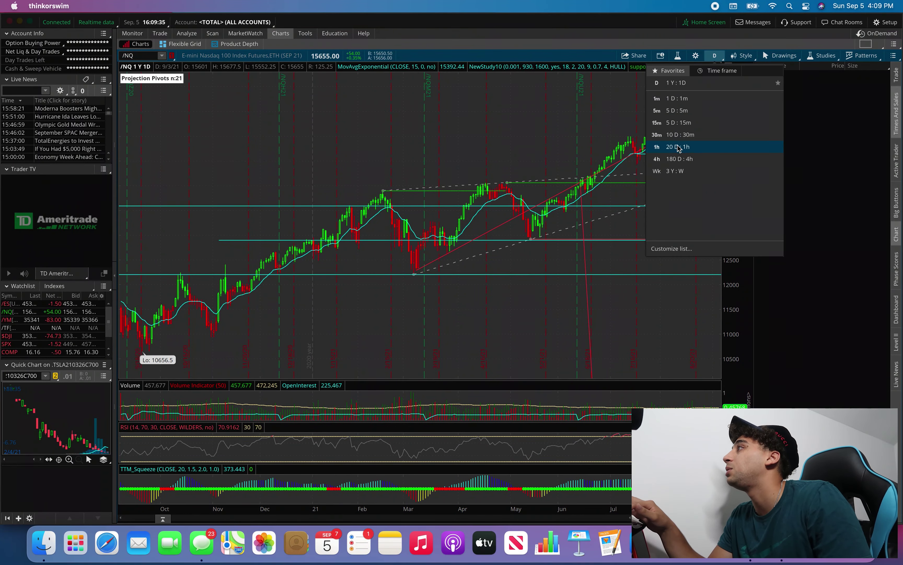
{"action": "left_click", "coordinate": [677, 162]}
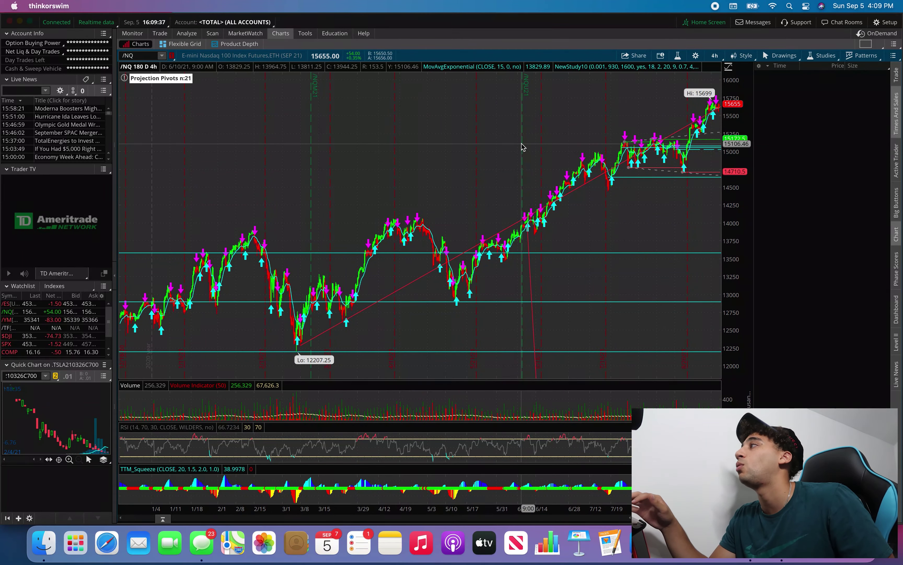
{"action": "left_click_drag", "start_coordinate": [522, 145], "coordinate": [823, 157]}
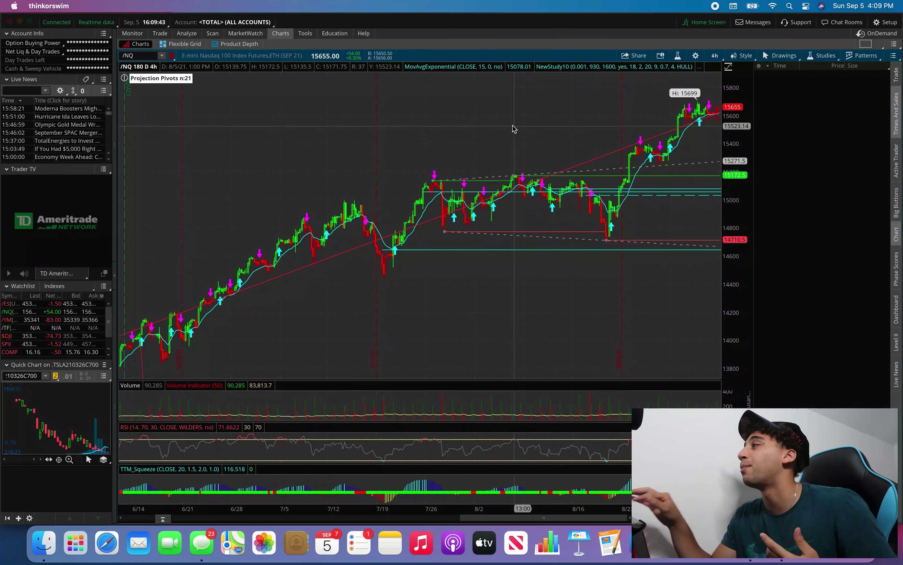
{"action": "left_click_drag", "start_coordinate": [510, 129], "coordinate": [800, 156]}
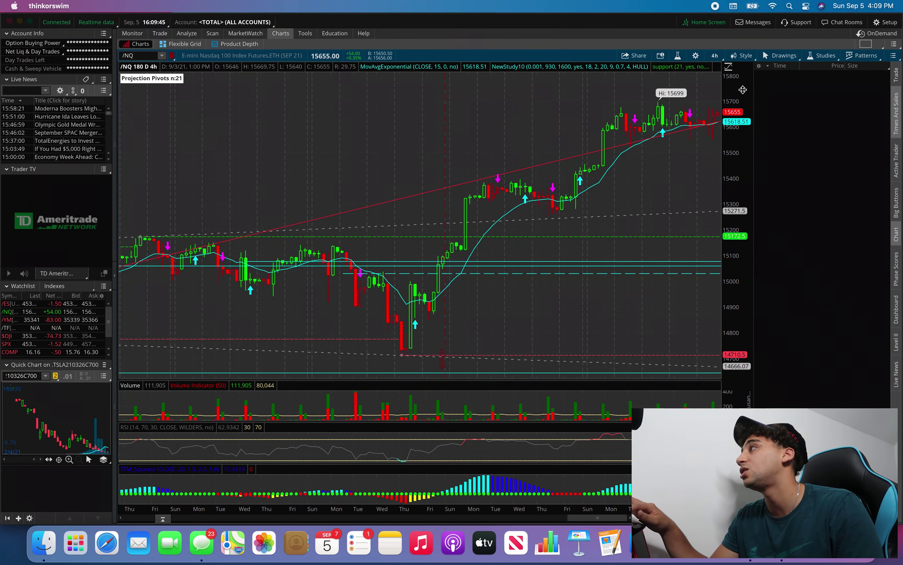